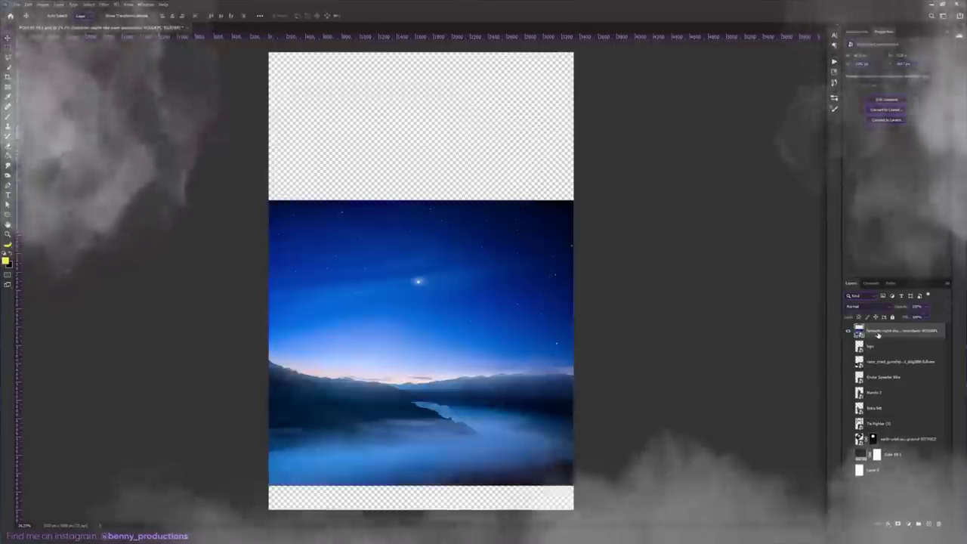
Move the night-sky layer down above Color Fill 1 and select it for mask painting
drag(853, 330, 919, 457)
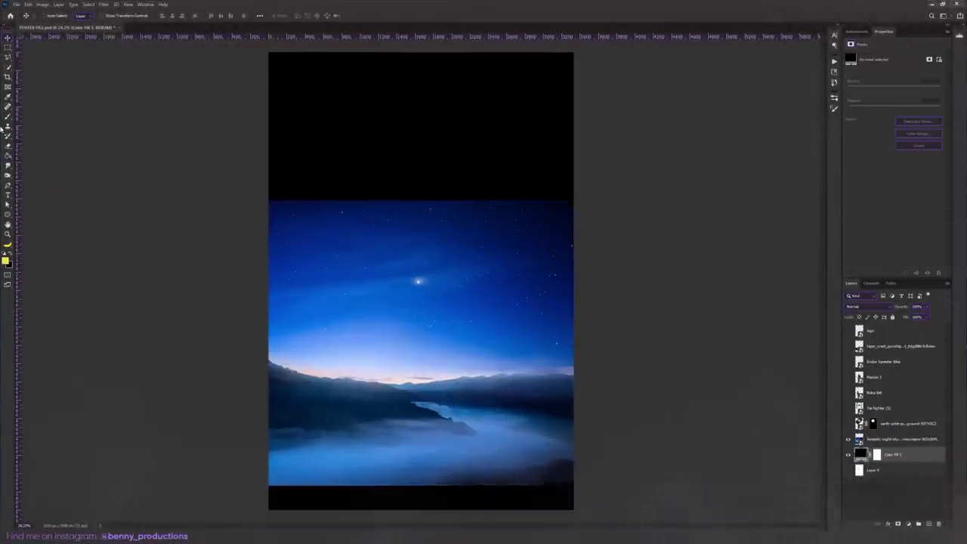
click(877, 442)
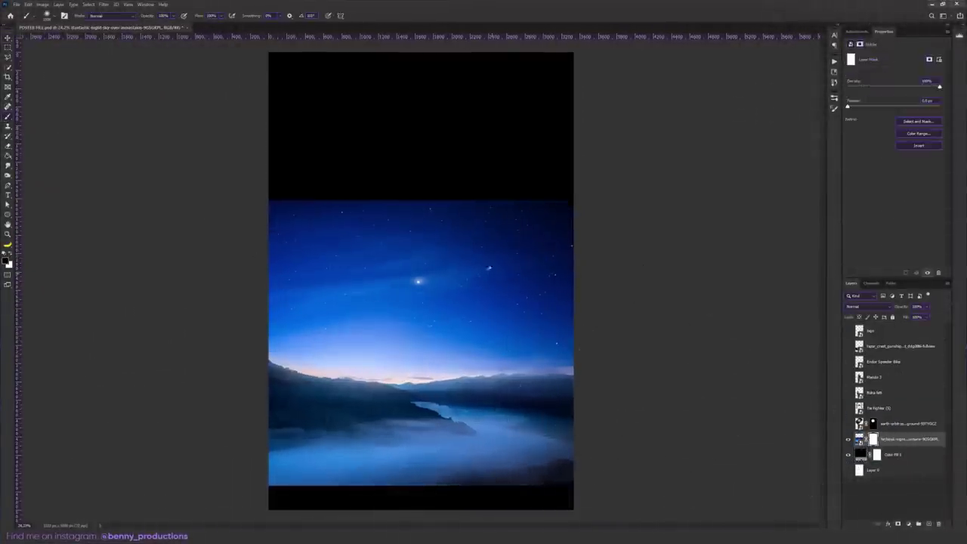
scroll(454, 238, up, 1)
scroll(382, 182, up, 2)
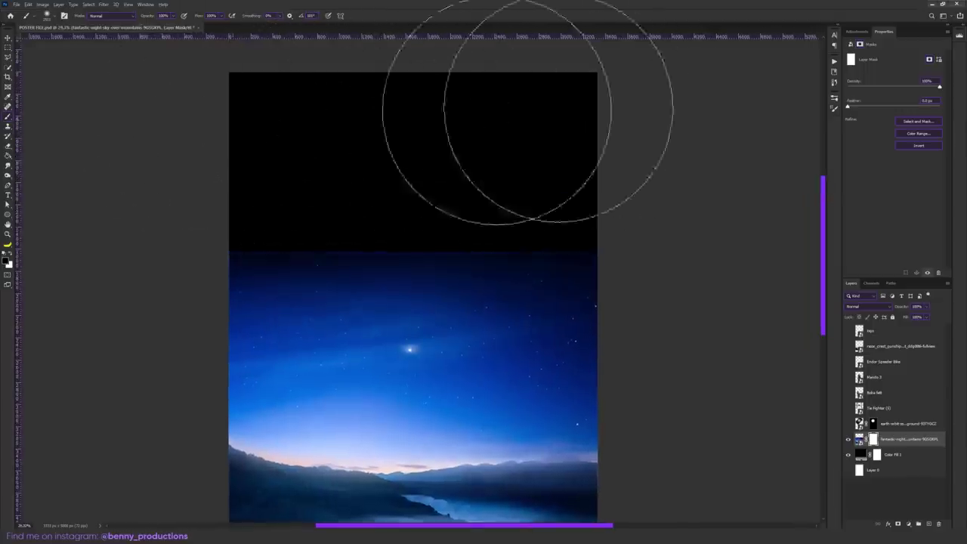
scroll(367, 248, down, 1)
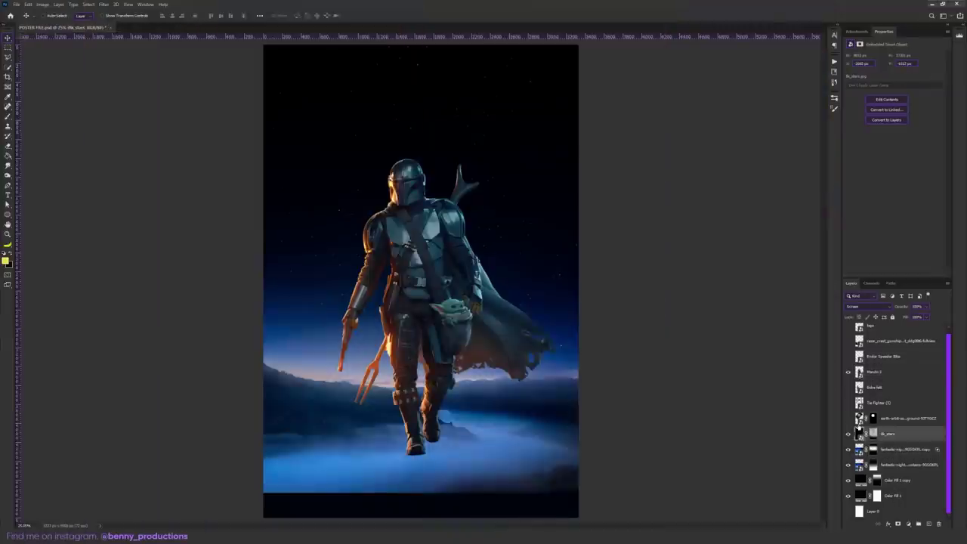
Show the earth layer, then rotate and reposition it behind Mando's helmet
click(891, 420)
click(848, 418)
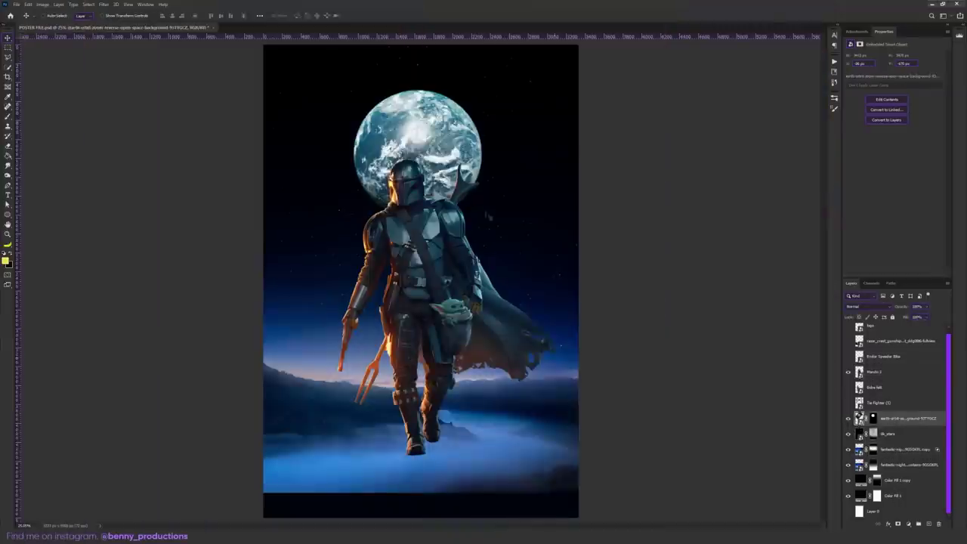
key(ctrl+plus)
key(ctrl+t)
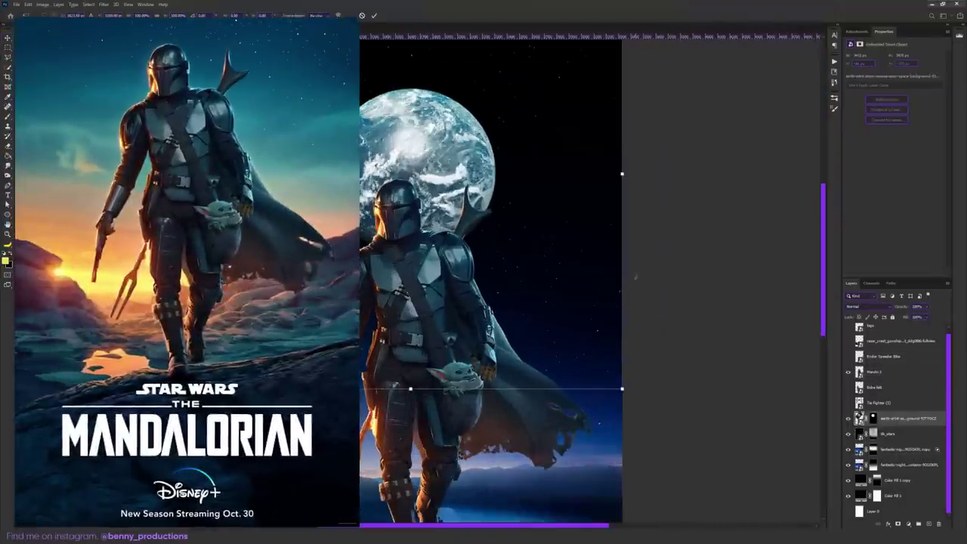
drag(337, 74, 370, 38)
key(Return)
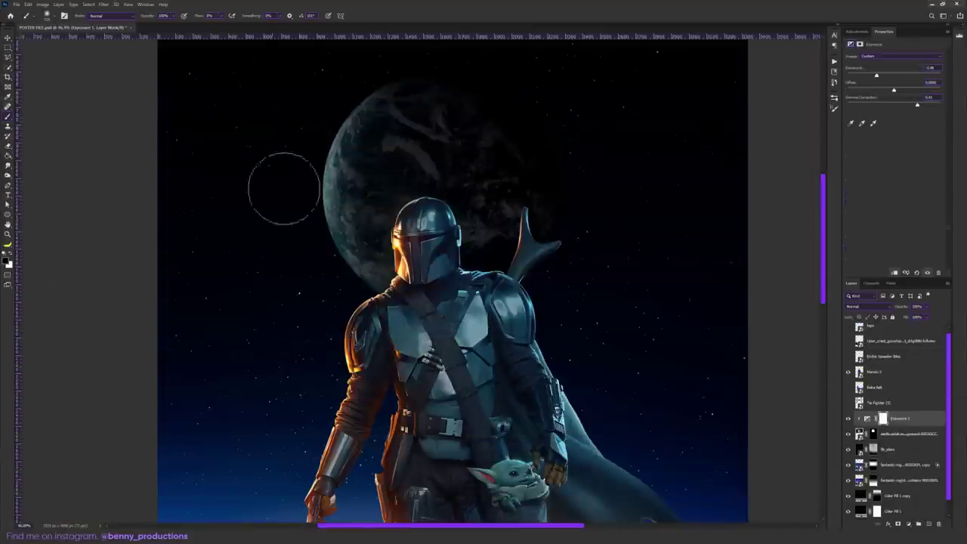
Brighten the planet's left edge and add a Hue/Saturation adjustment above the earth
drag(333, 121, 347, 232)
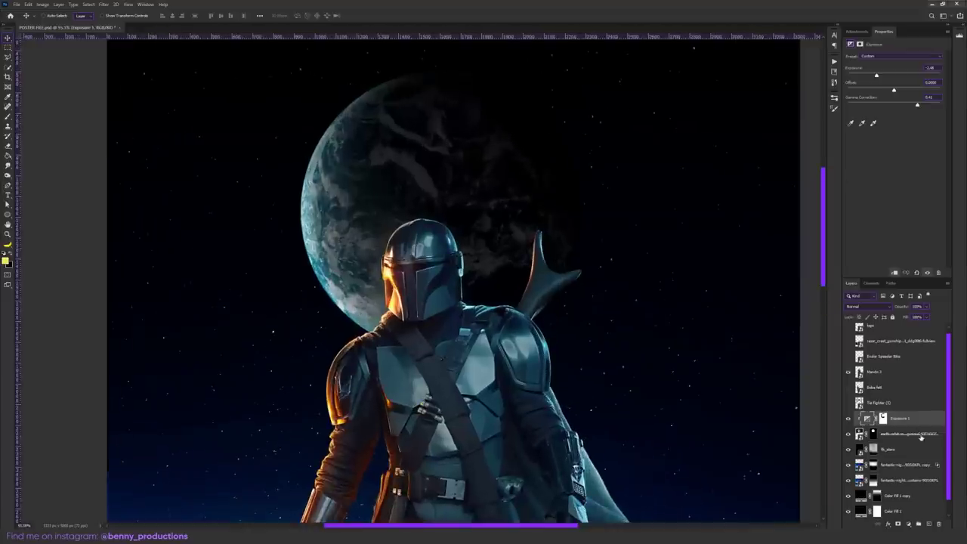
click(903, 434)
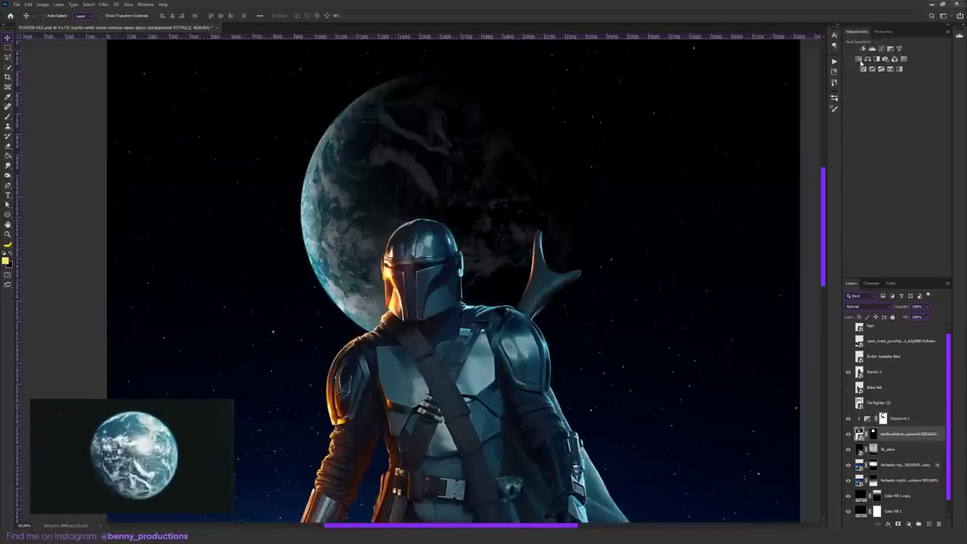
click(859, 60)
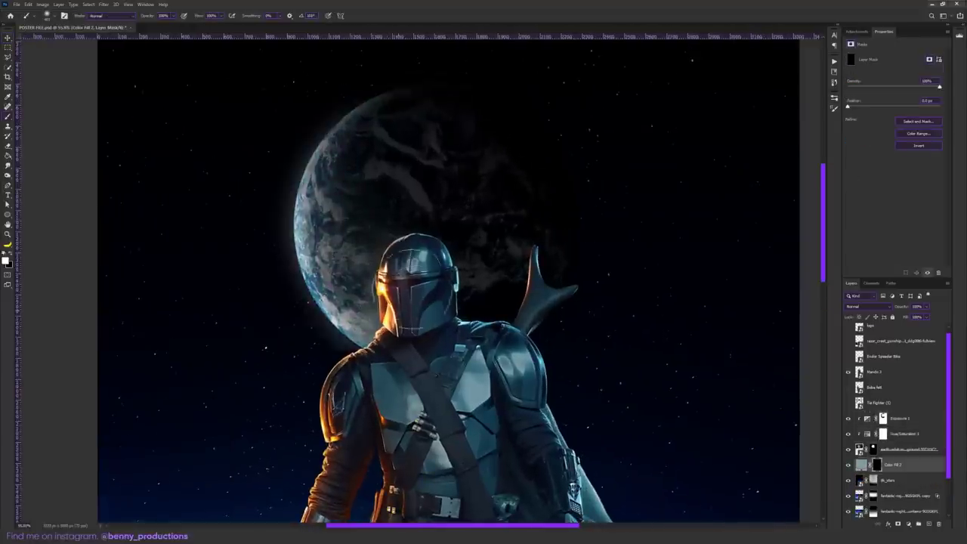
Tone down the glow over the planet's top on the Color Fill 2 mask
scroll(421, 281, down, 5)
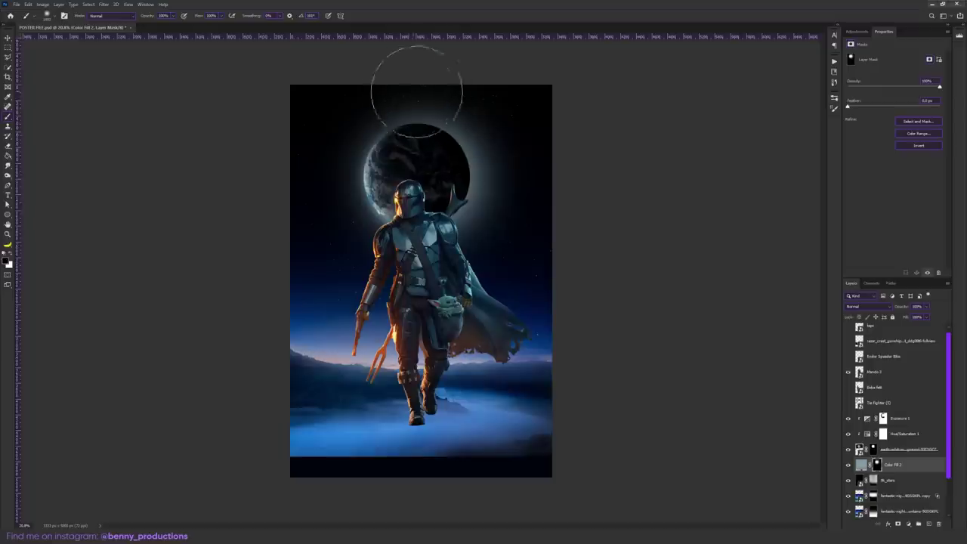
mouse_move(416, 91)
mouse_down()
mouse_move(488, 127)
mouse_move(516, 236)
mouse_up()
scroll(491, 260, up, 3)
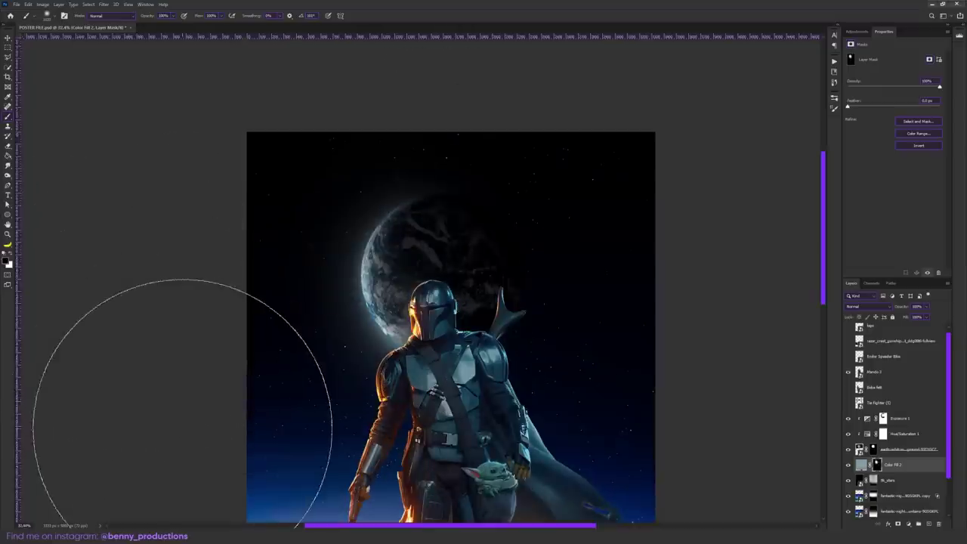
click(8, 40)
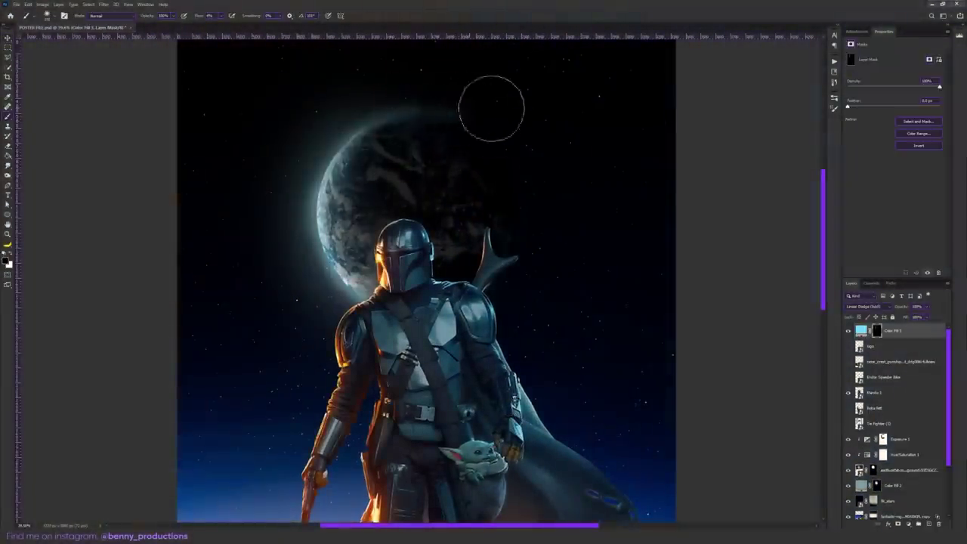
Show the cyan Linear Dodge glow fill and toggle its visibility to compare
scroll(475, 154, down, 3)
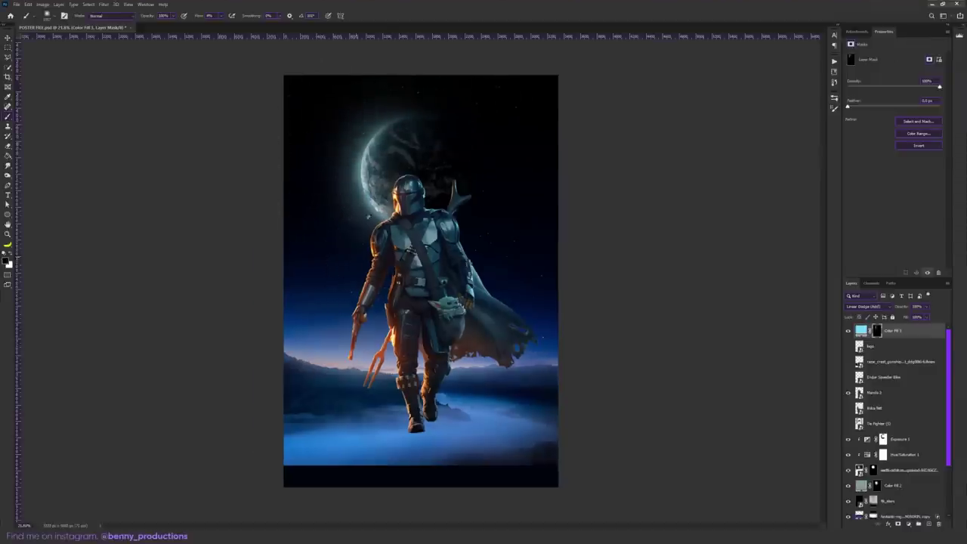
scroll(393, 321, up, 2)
click(848, 332)
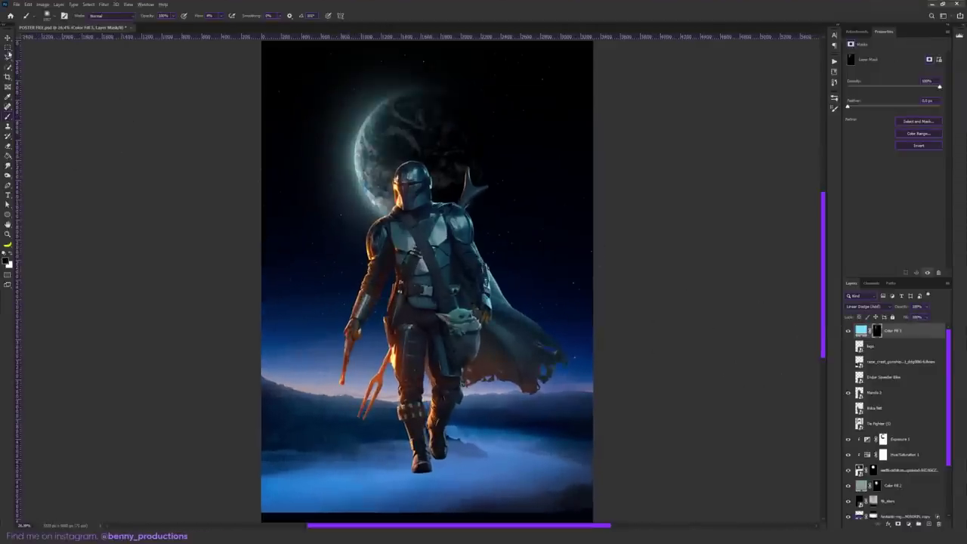
key(v)
scroll(421, 281, down, 1)
click(848, 332)
click(848, 332)
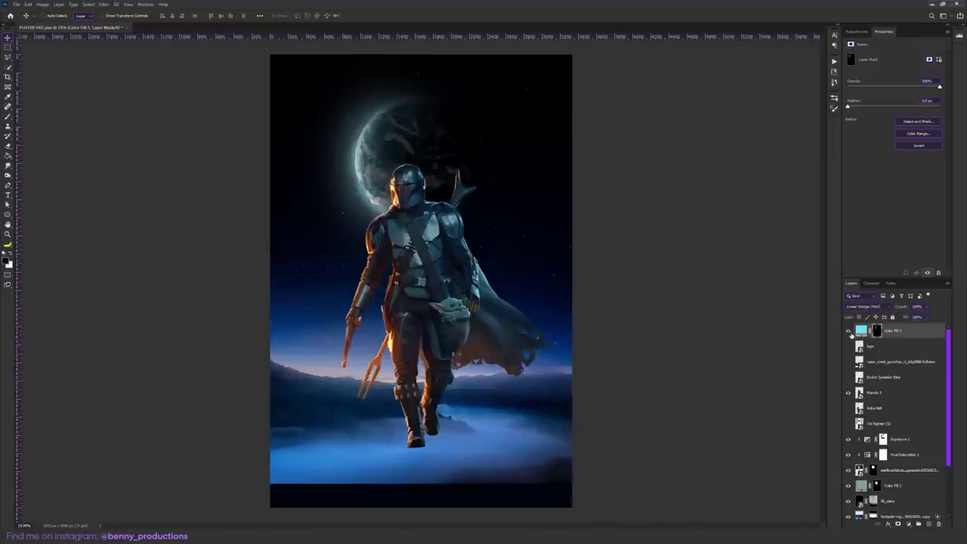
click(848, 332)
click(848, 332)
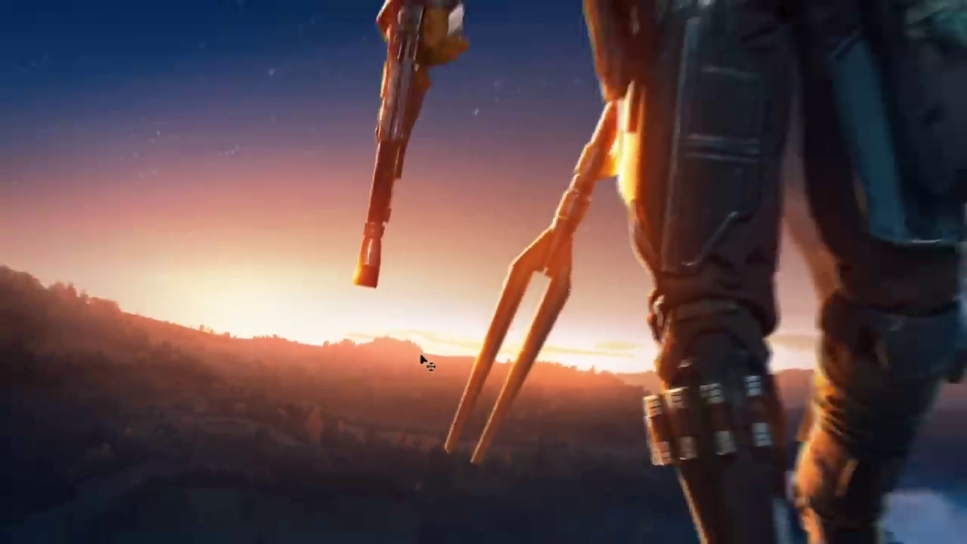
Resize the brush for mask painting and darken the rocks under Mando
drag(367, 362, 350, 364)
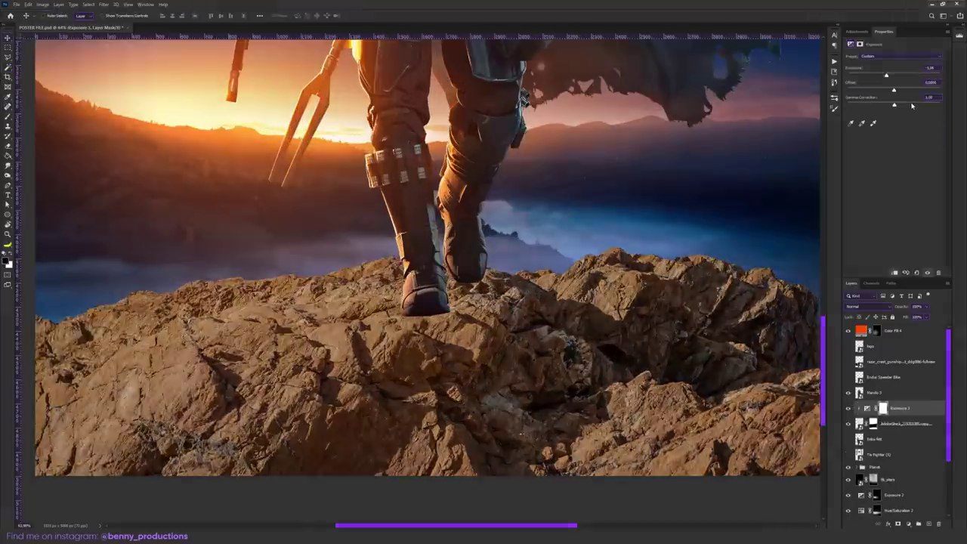
drag(878, 78, 867, 77)
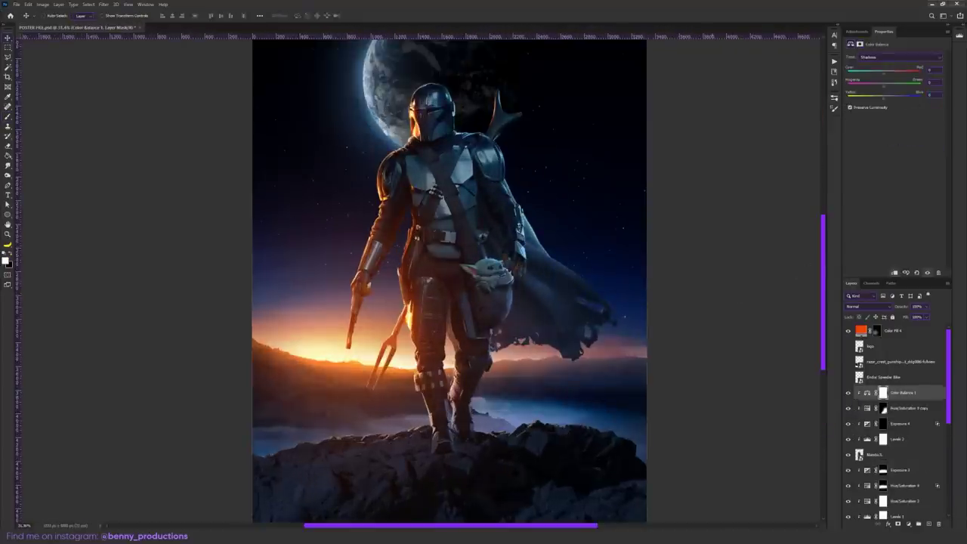
Paint the Exposure mask to darken the rock area below Mando's boot
scroll(454, 405, up, 5)
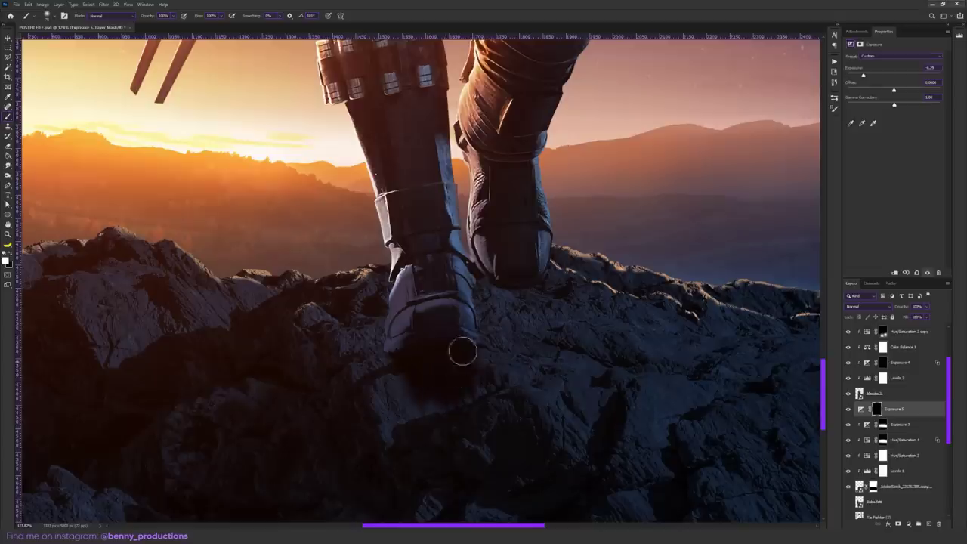
mouse_move(460, 350)
mouse_down()
mouse_move(464, 216)
mouse_move(461, 233)
mouse_up()
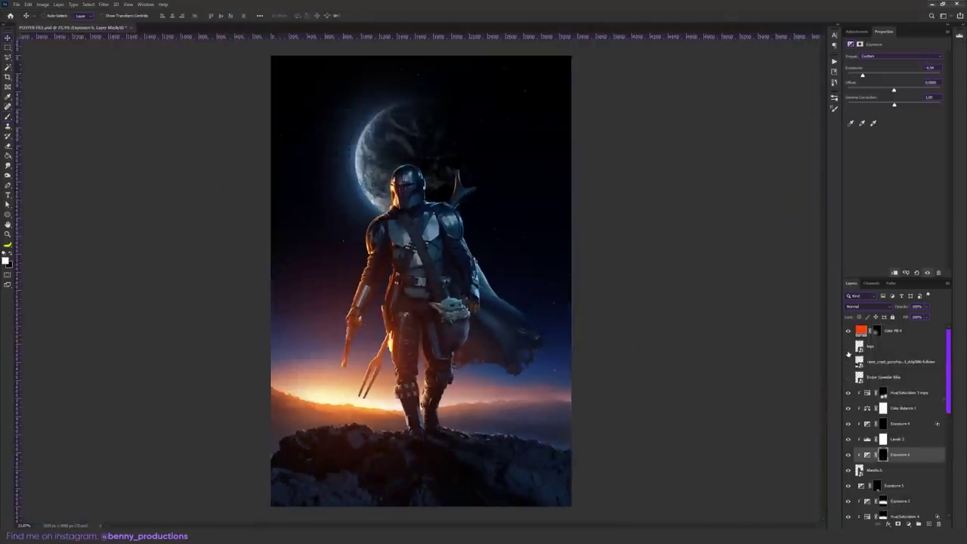
Show and shrink the MANDALORIAN logo, then place Boba Fett between Exposure 5 and Exposure 3
click(847, 346)
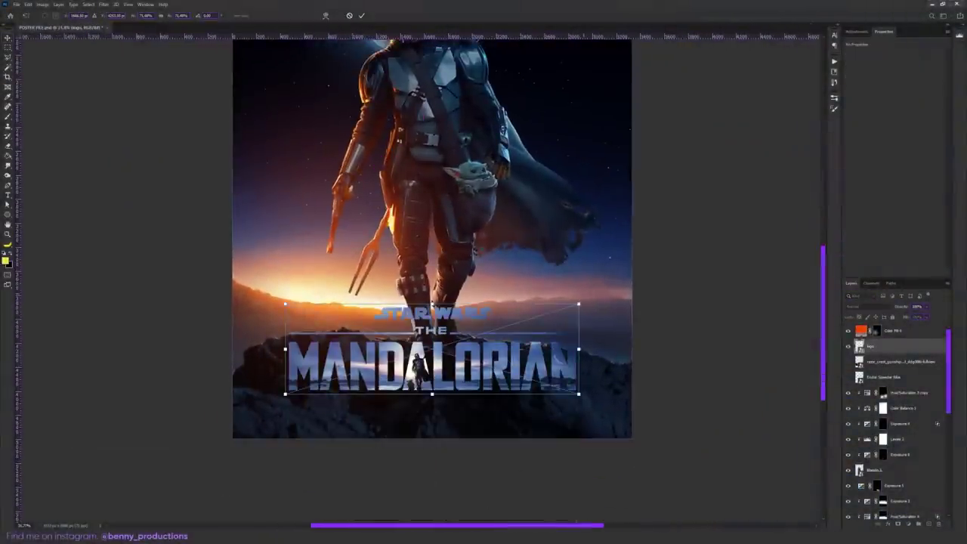
drag(579, 304, 554, 308)
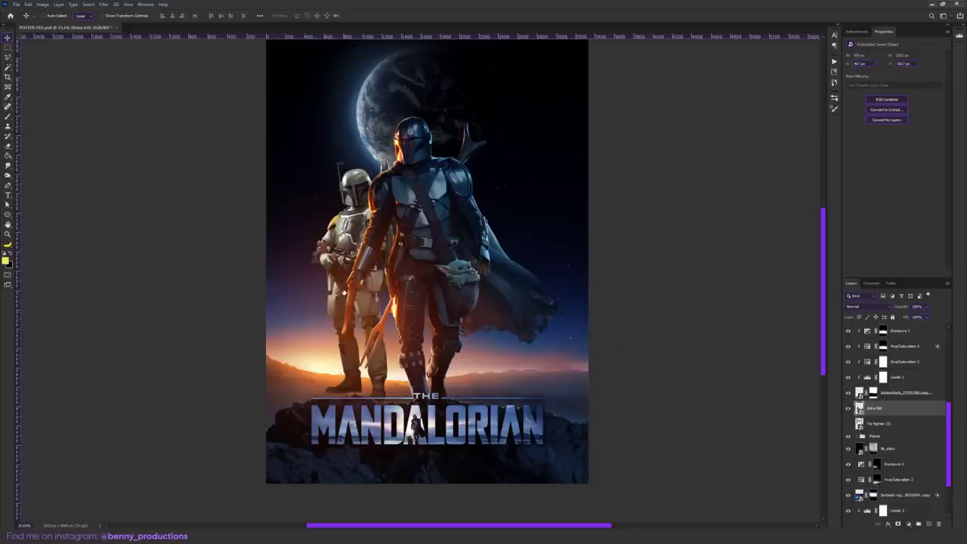
scroll(307, 275, up, 2)
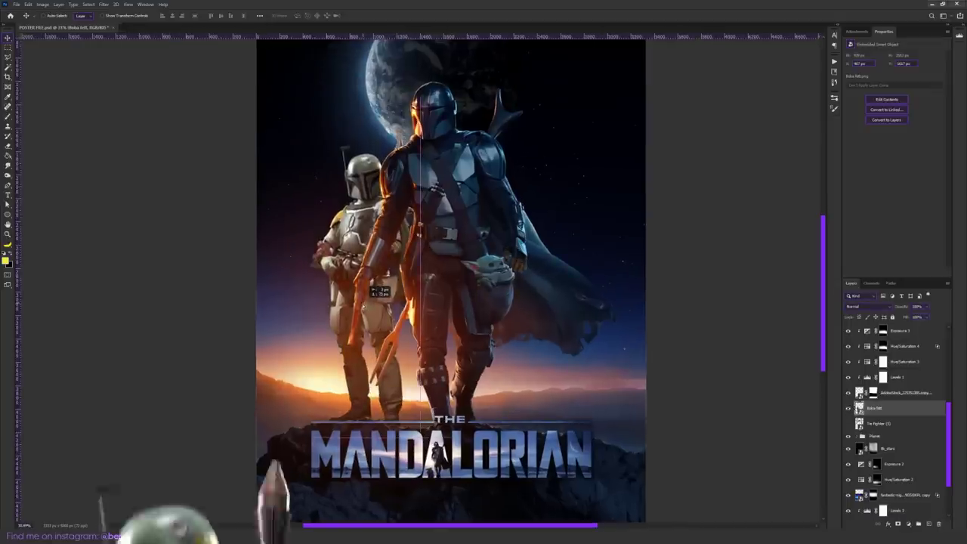
scroll(322, 426, up, 10)
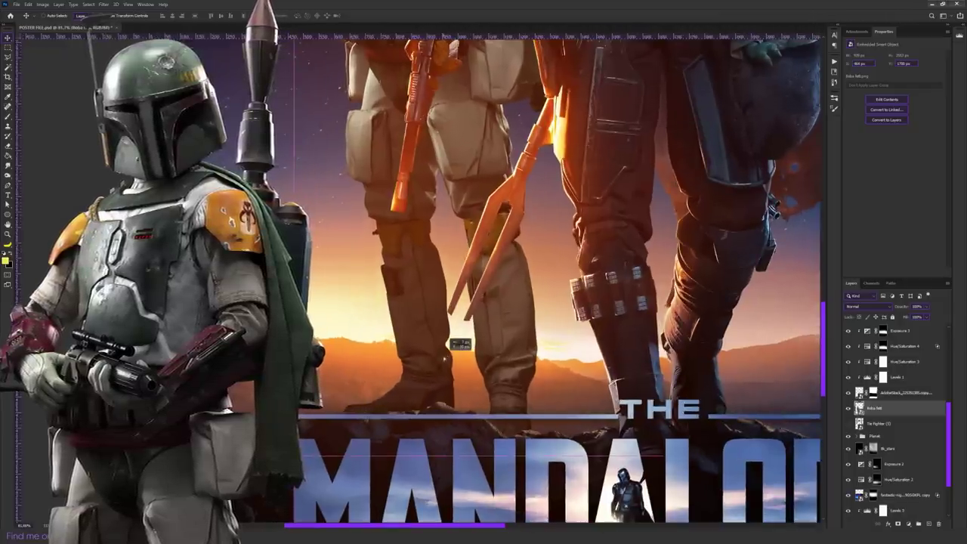
scroll(899, 363, up, 4)
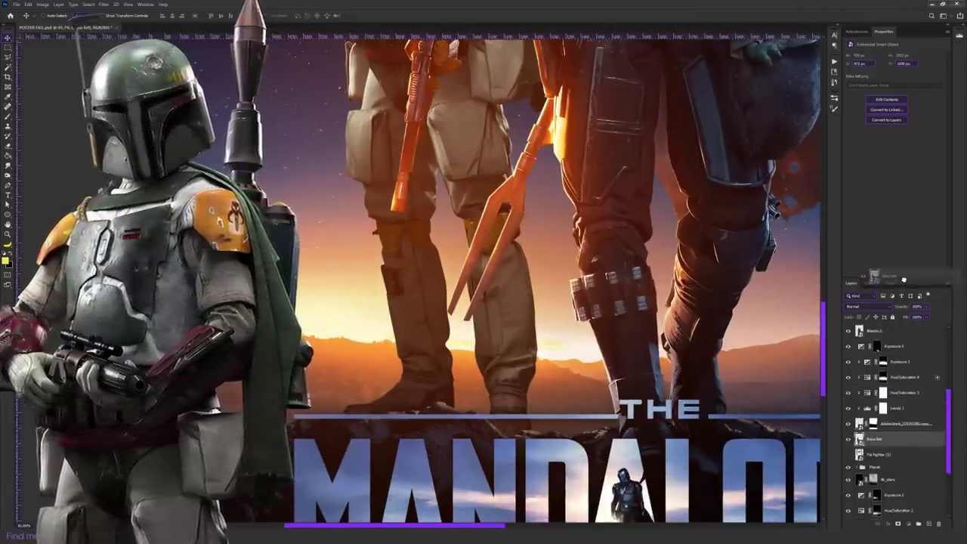
drag(906, 343, 899, 385)
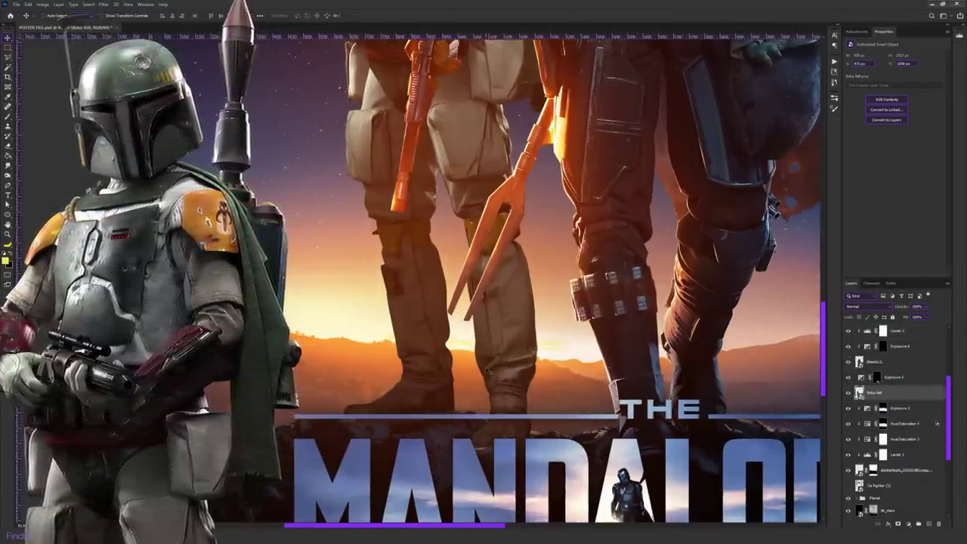
scroll(458, 368, down, 3)
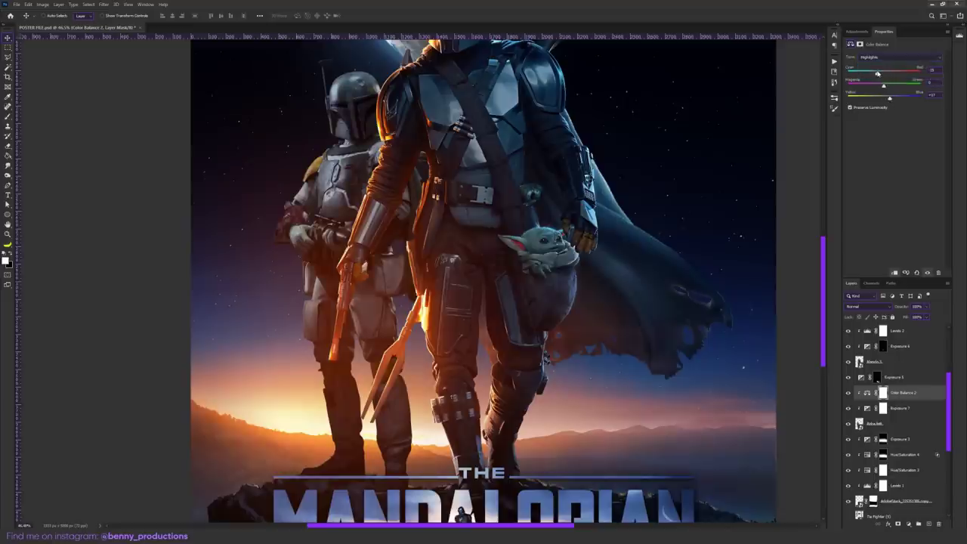
Browse the Layers panel and select the Exposure 5 layer mask for painting
scroll(524, 282, down, 3)
scroll(524, 281, up, 5)
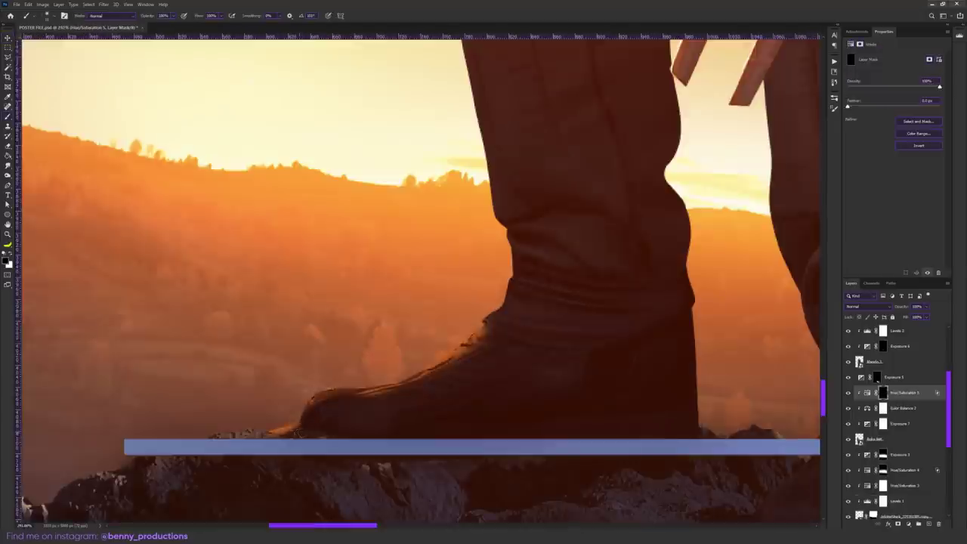
scroll(622, 313, up, 10)
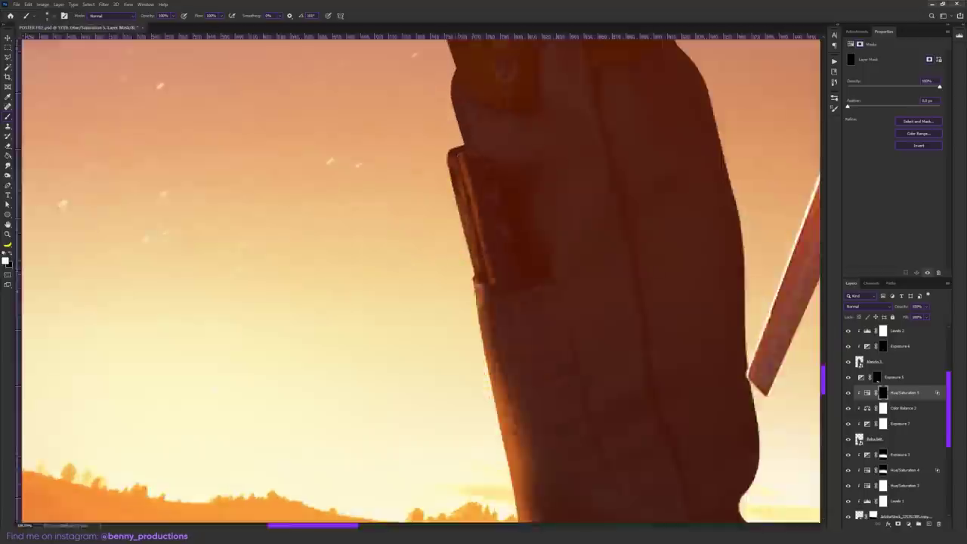
scroll(421, 281, up, 10)
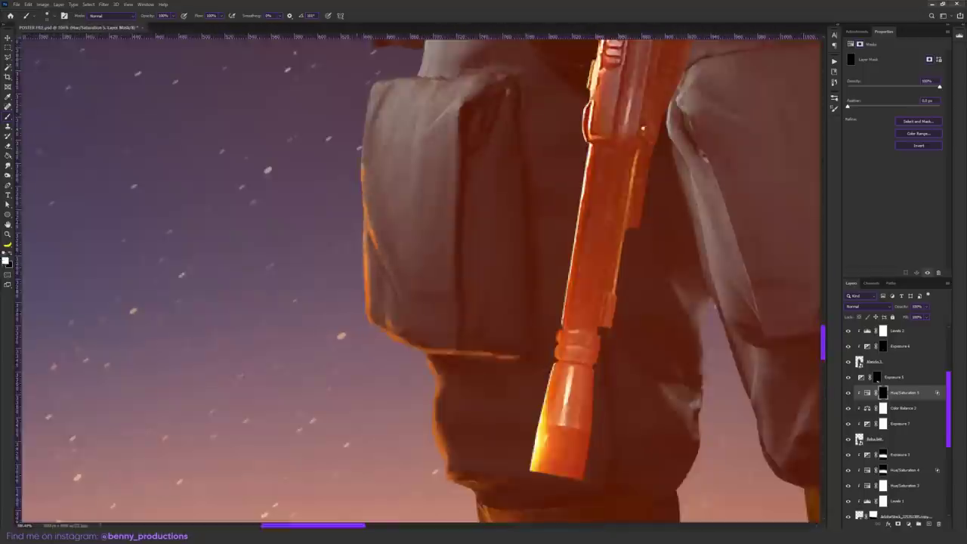
scroll(429, 393, down, 10)
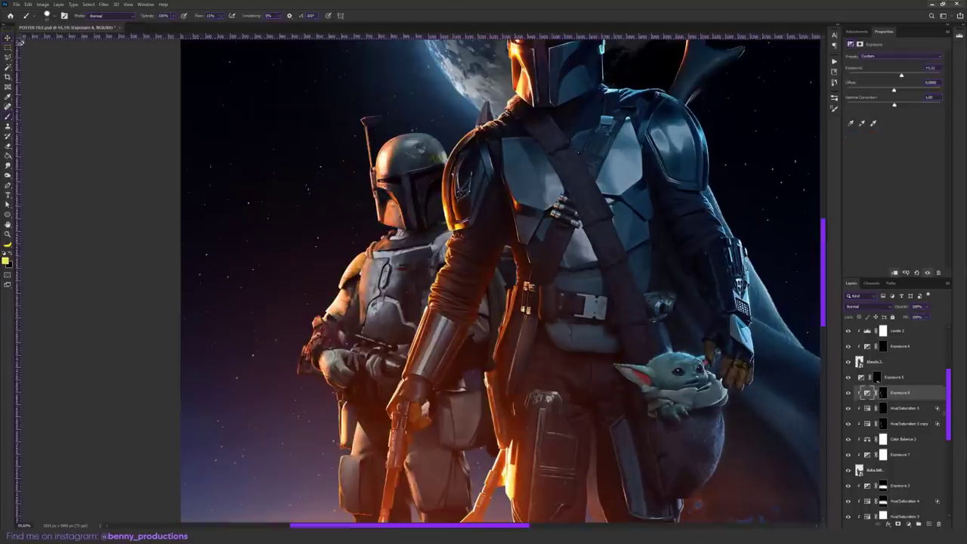
scroll(499, 280, down, 3)
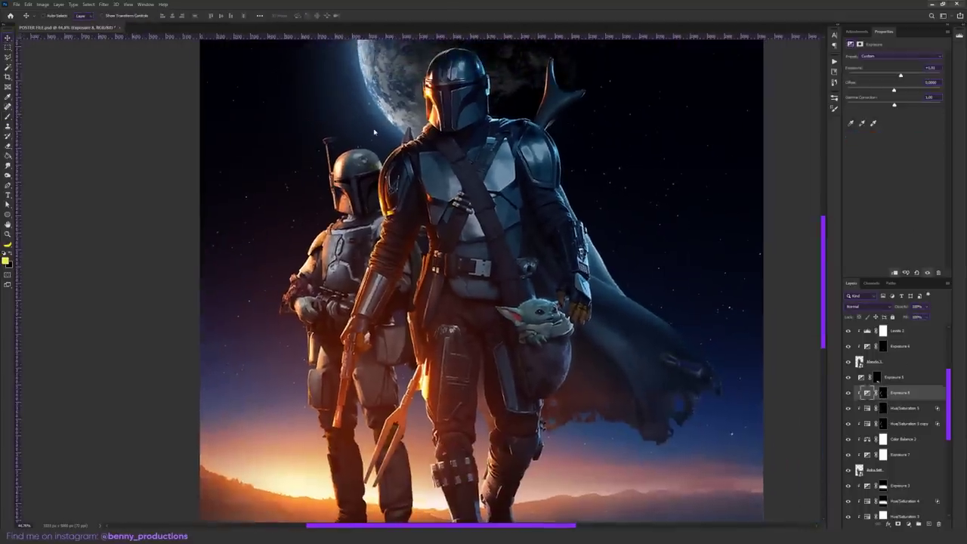
scroll(374, 132, up, 2)
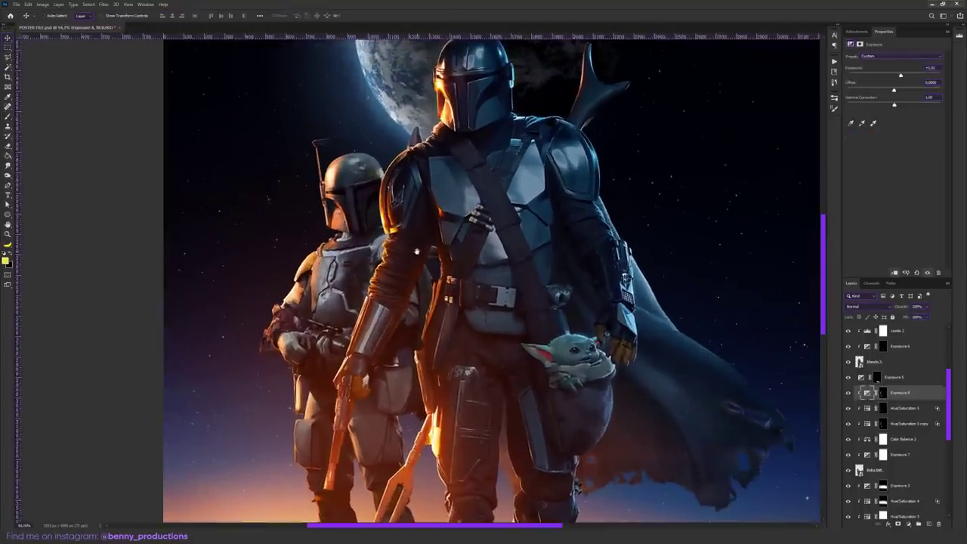
scroll(416, 251, down, 5)
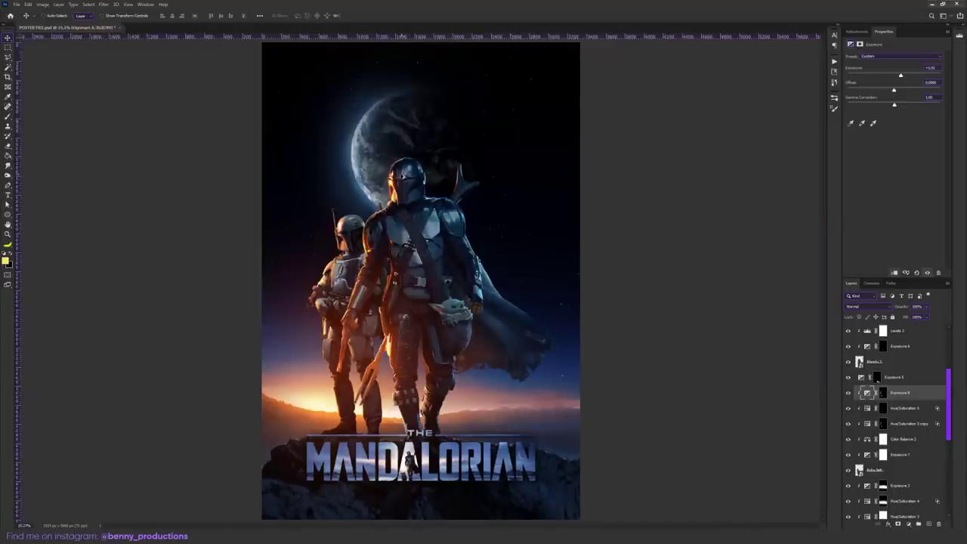
shift+click(877, 378)
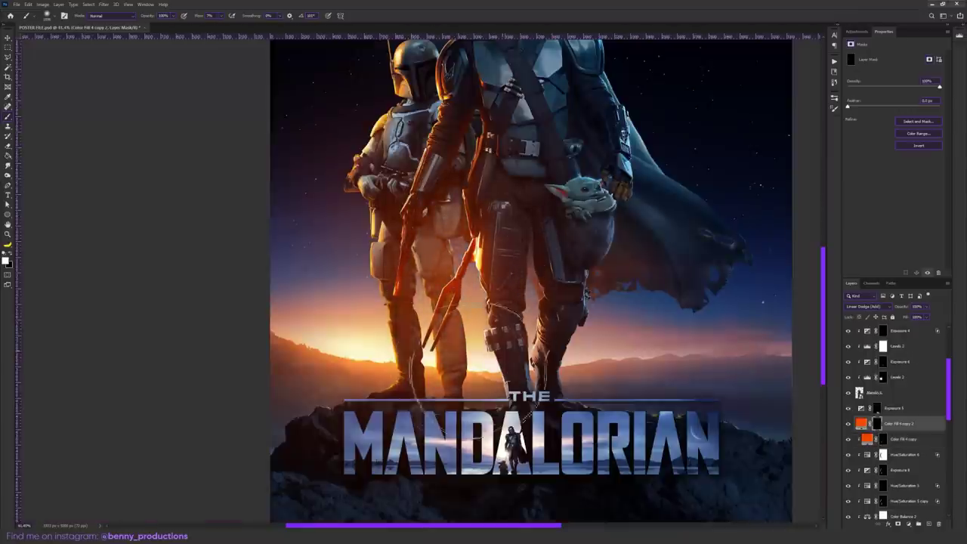
scroll(363, 409, down, 4)
scroll(393, 356, down, 3)
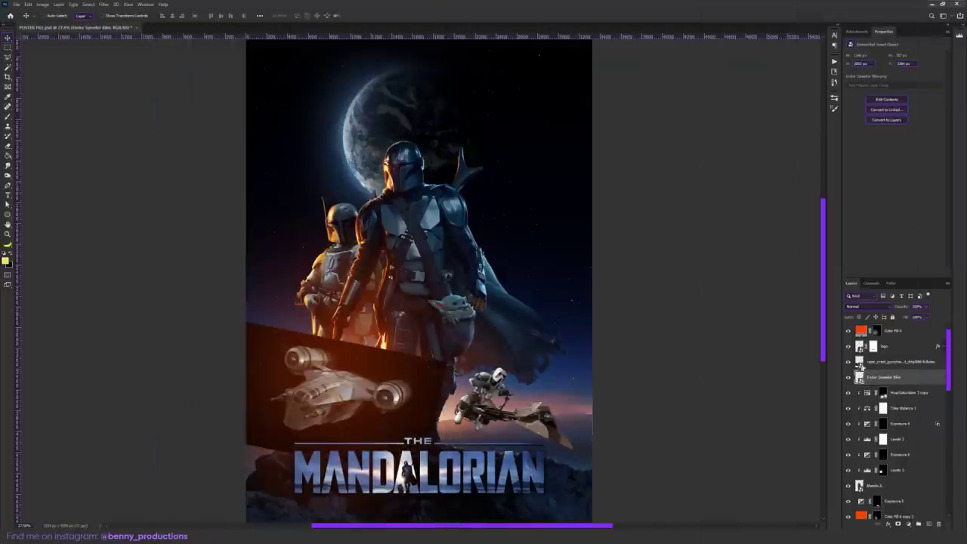
Select the Razor Crest layer and convert it to a Smart Object
click(859, 363)
scroll(348, 378, up, 5)
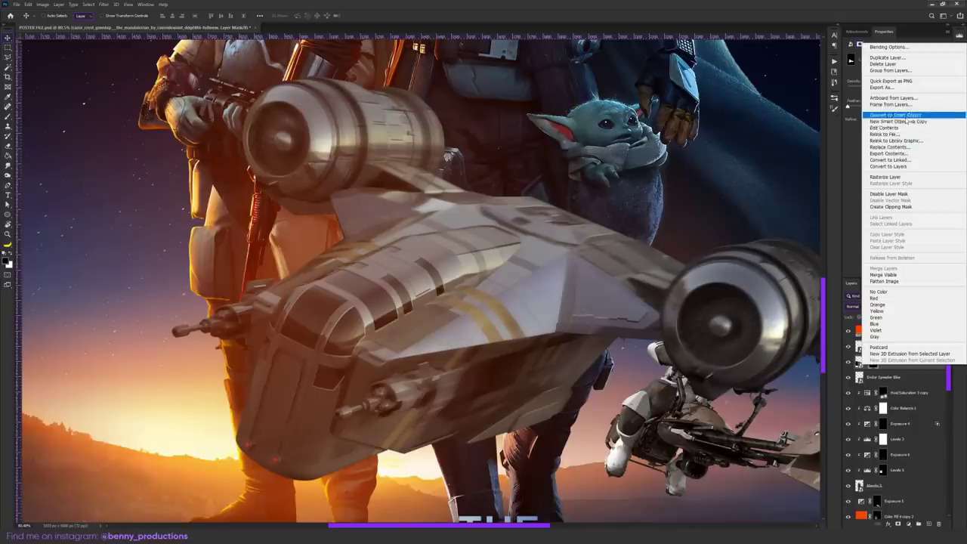
click(905, 115)
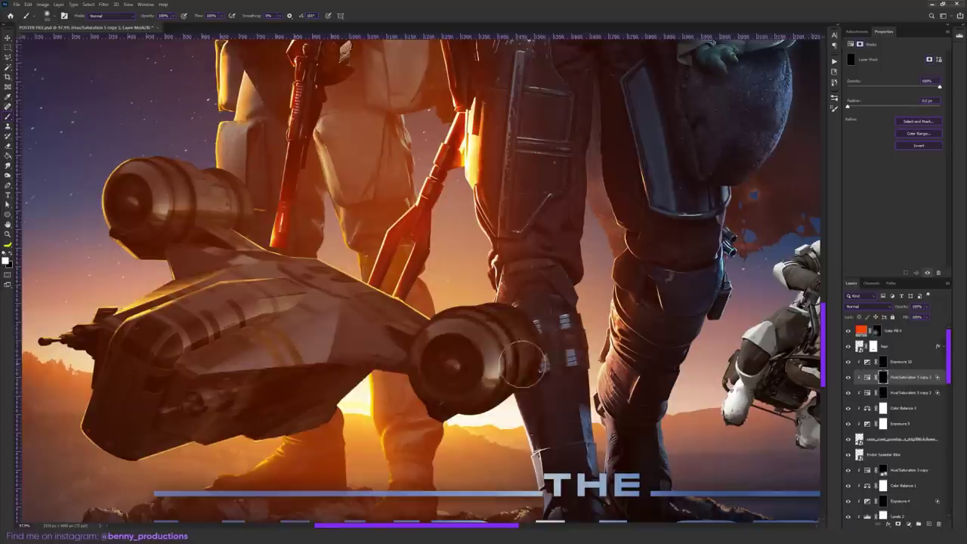
Pick a soft brush from the brush picker to paint the Razor Crest adjustment masks
scroll(401, 176, down, 10)
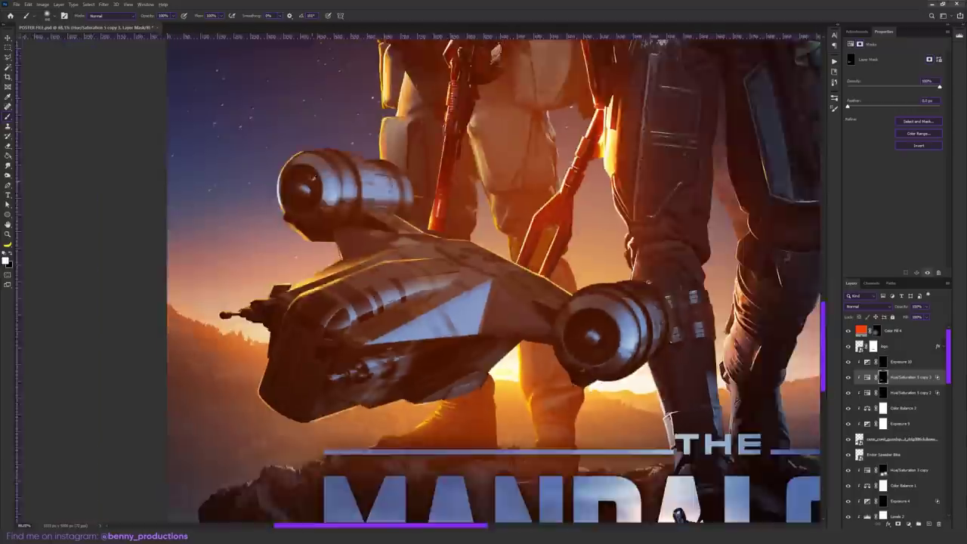
scroll(448, 198, down, 3)
scroll(448, 198, up, 8)
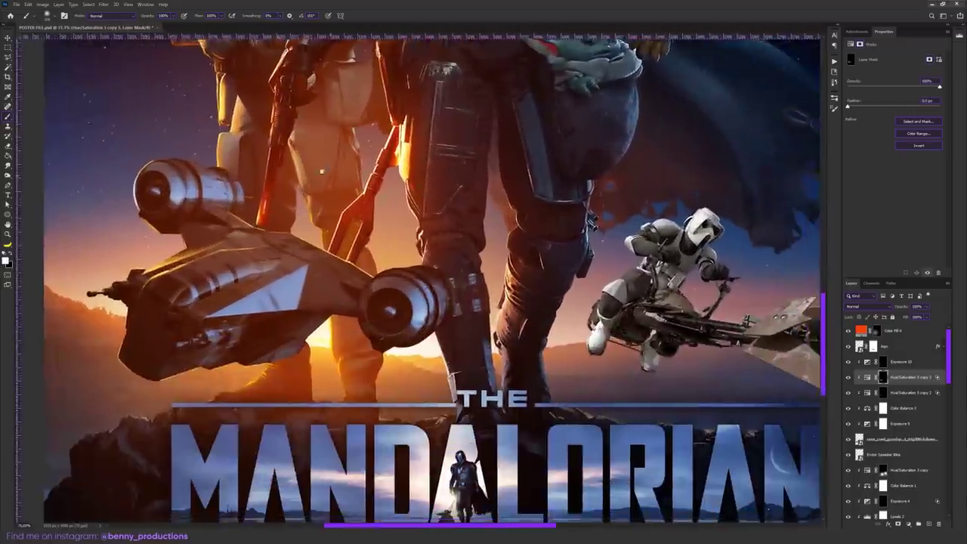
scroll(189, 99, up, 3)
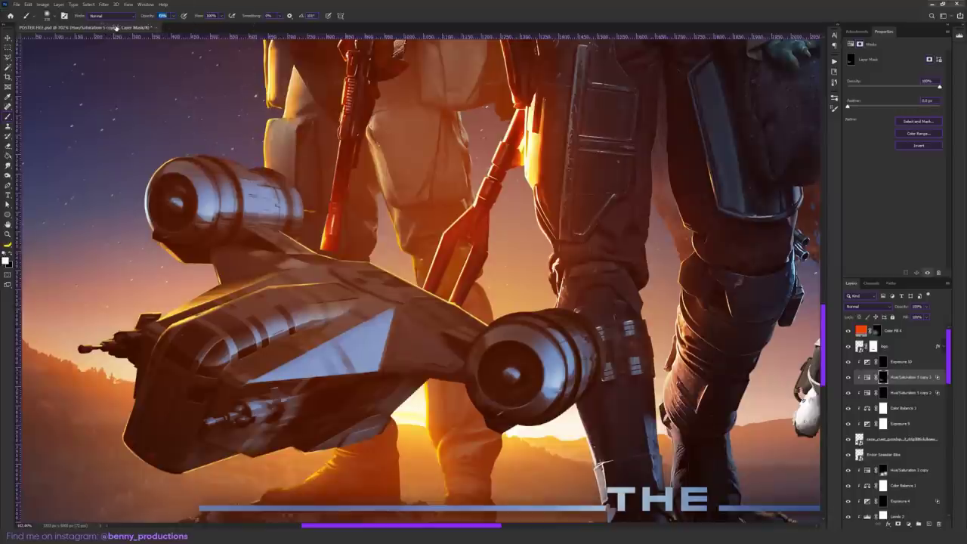
right_click(218, 94)
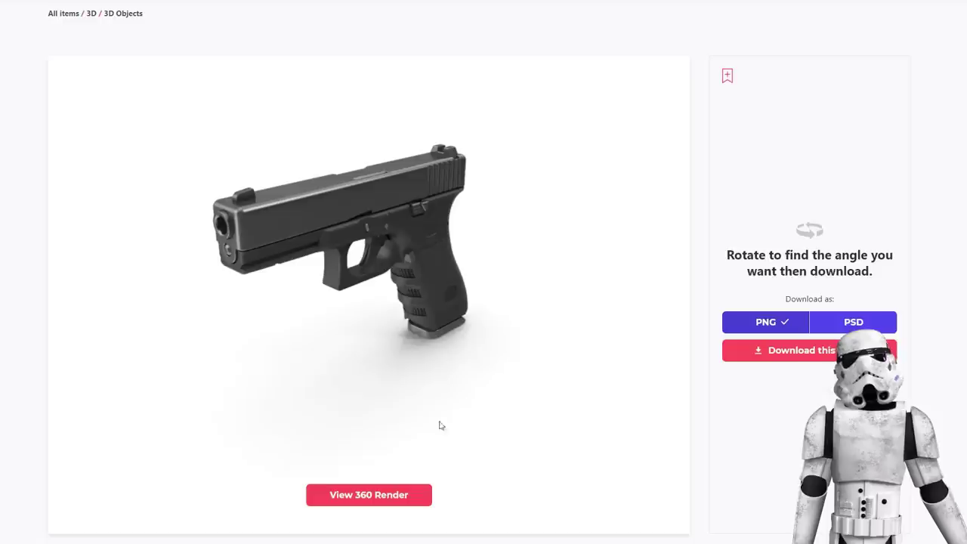
View the pistol model's 360-degree render, then browse further down the 3D objects catalogue
click(363, 496)
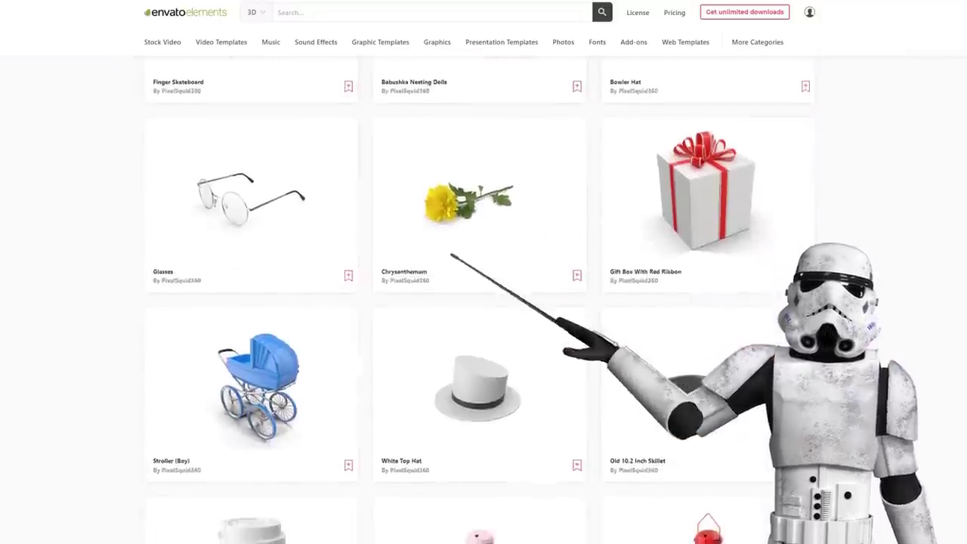
scroll(483, 302, down, 2)
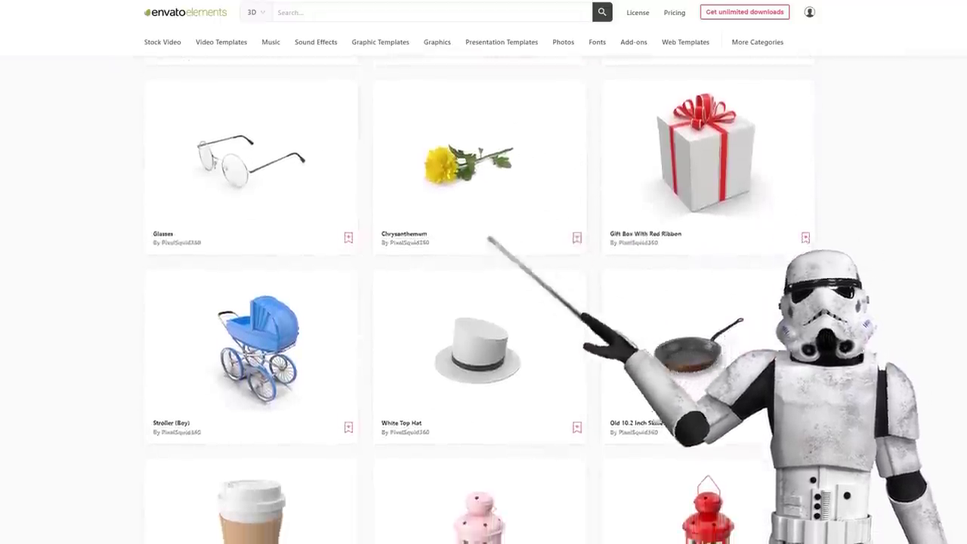
scroll(484, 302, down, 2)
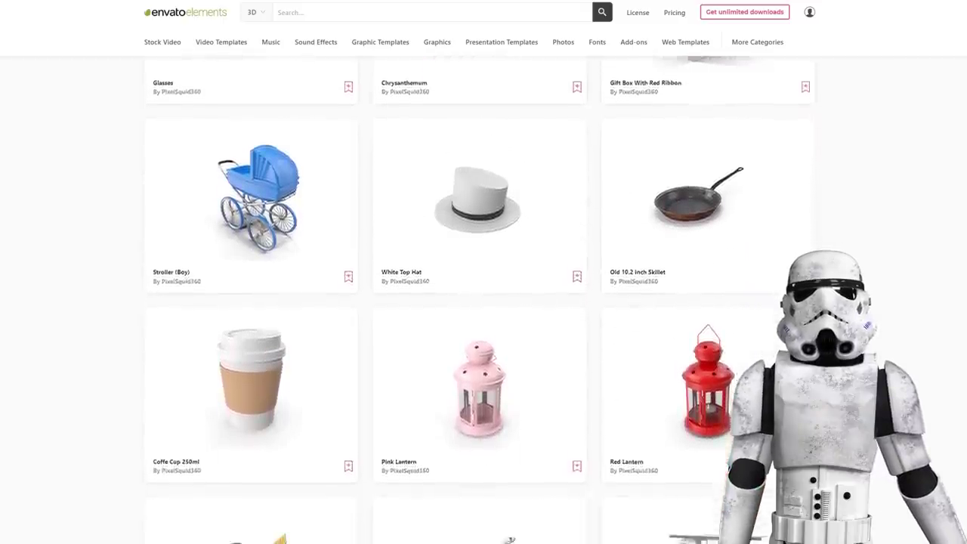
scroll(484, 302, down, 2)
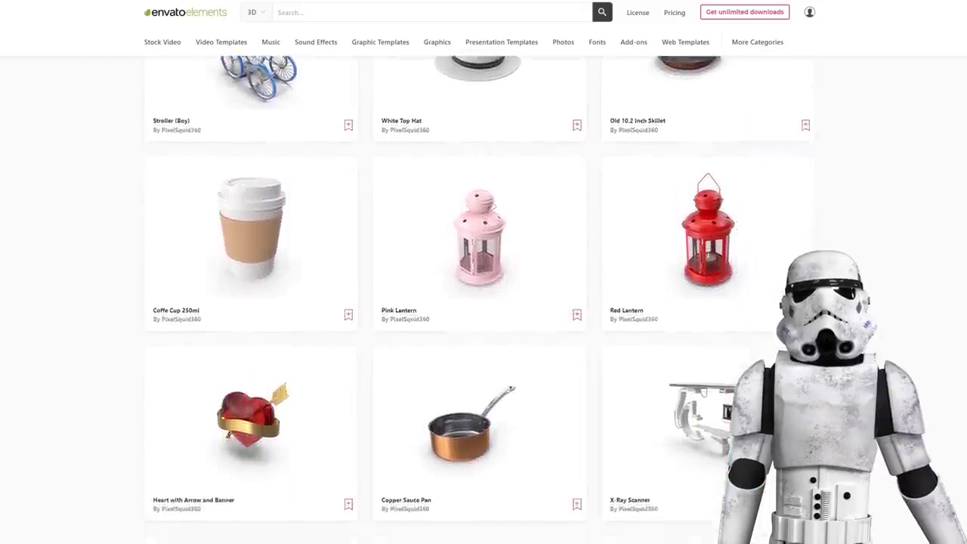
scroll(484, 302, down, 2)
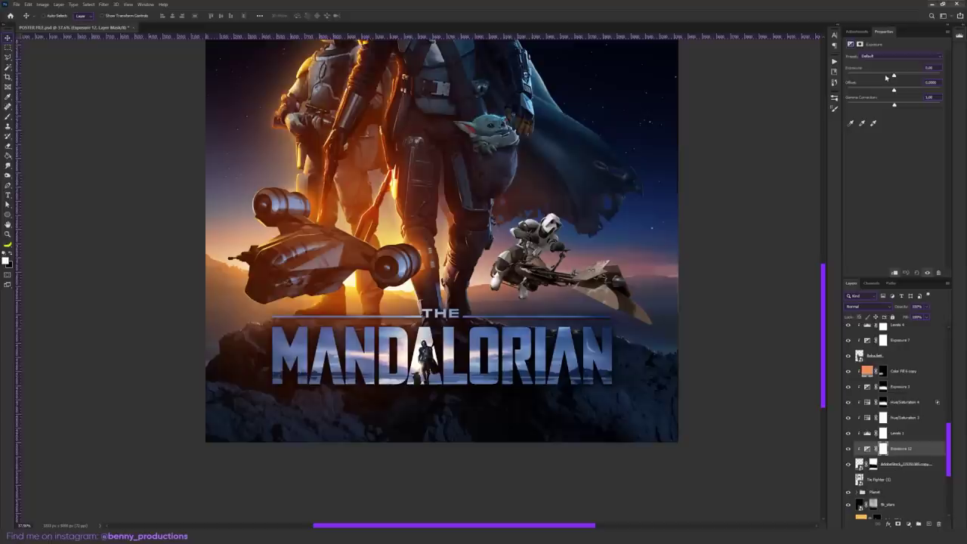
Lower the Exposure adjustment to about -1.27 to darken the poster's lower area
click(878, 76)
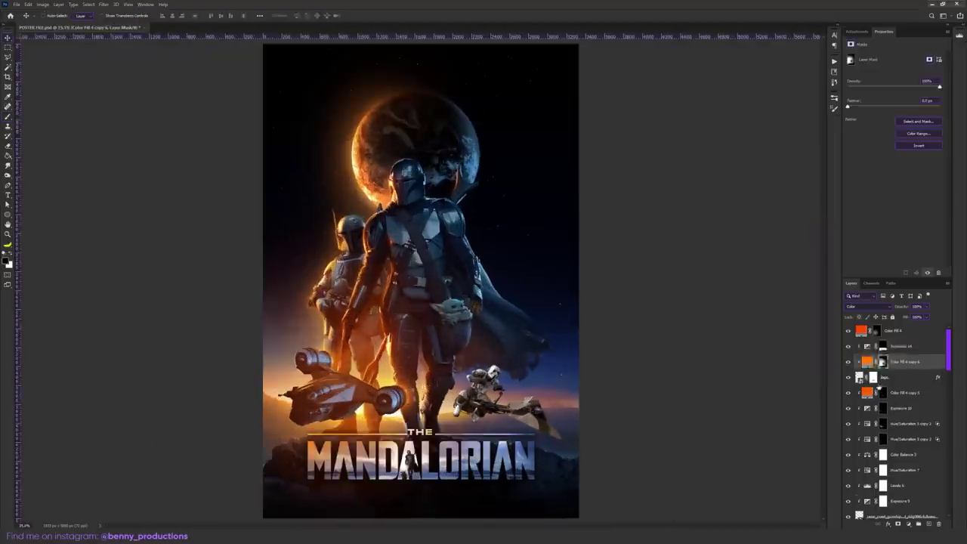
Collapse the Planet group, show and select the TIE Fighter layer, and fit the poster to screen
scroll(882, 363, down, 15)
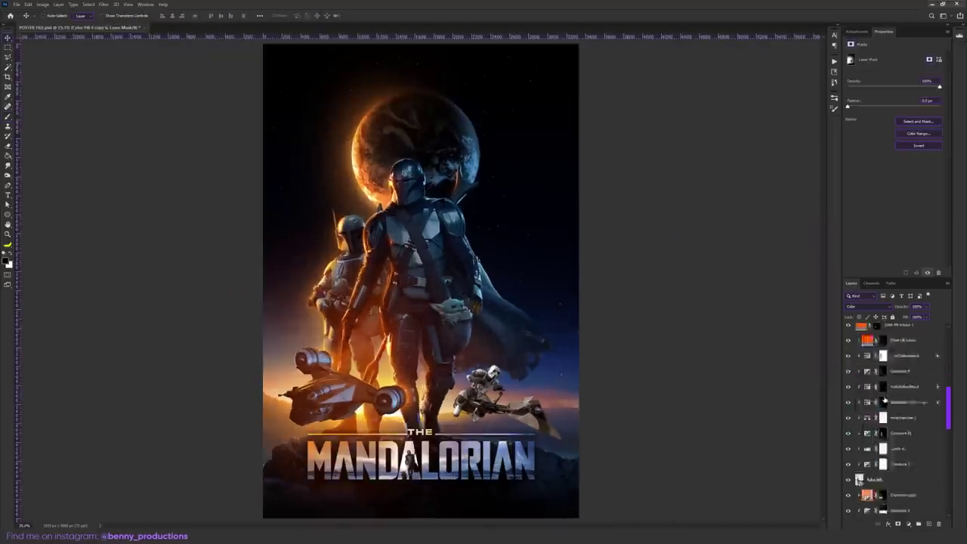
click(856, 329)
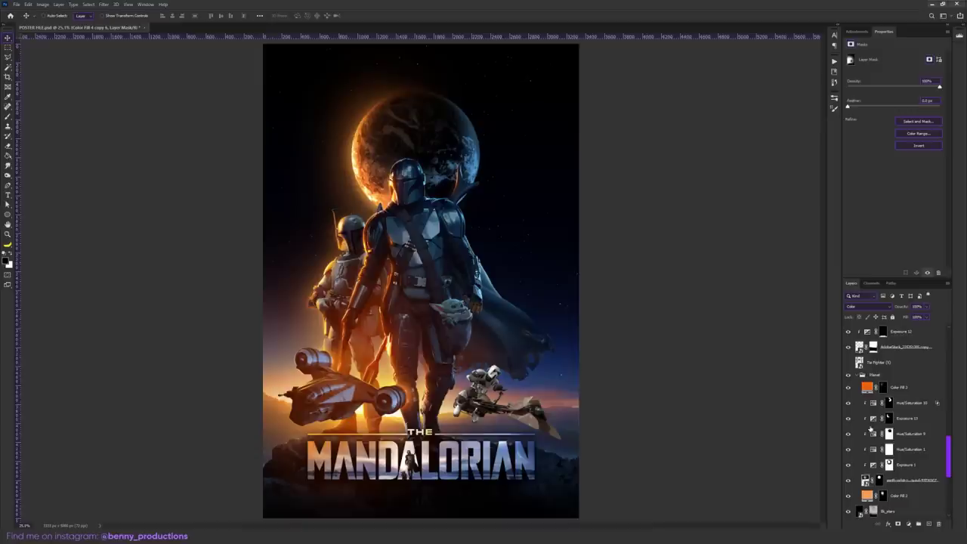
scroll(850, 364, up, 2)
click(850, 364)
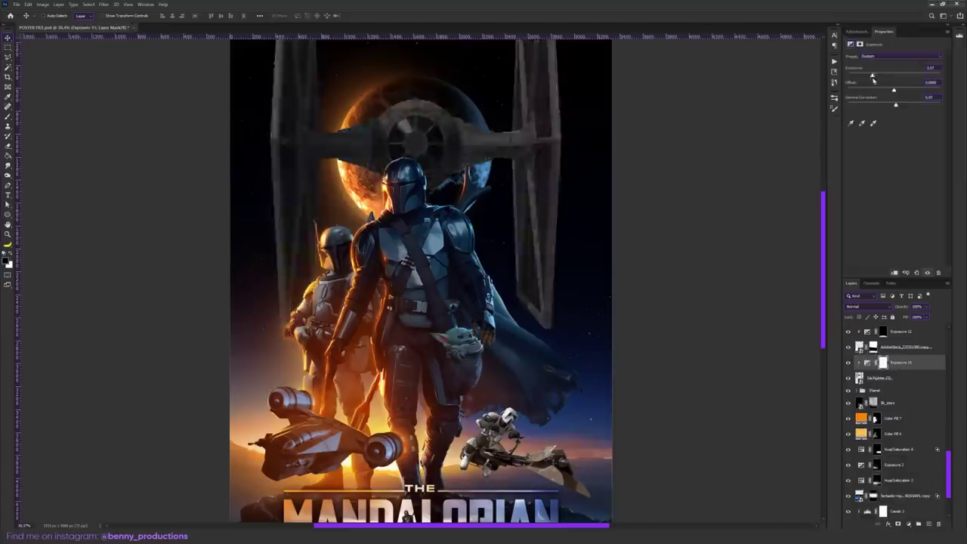
key(ctrl+0)
click(884, 393)
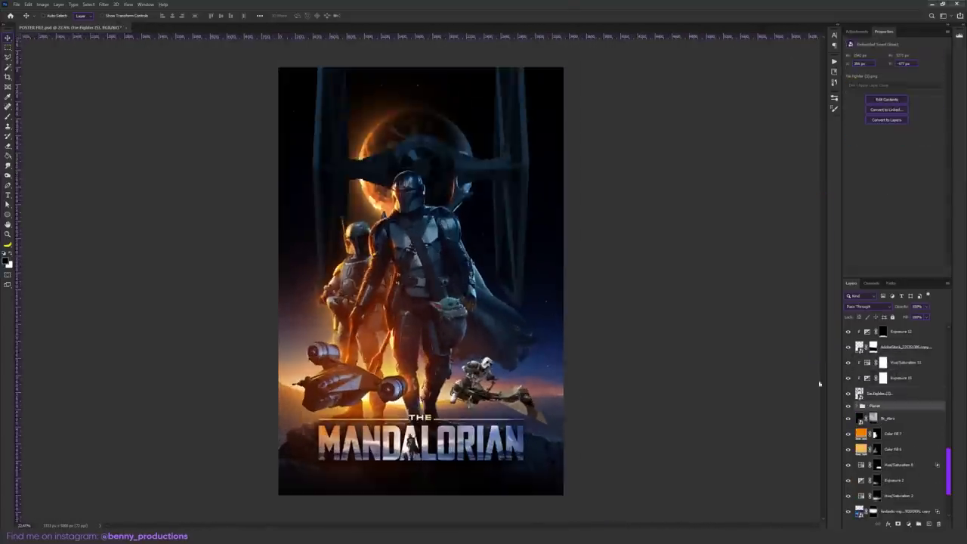
Add a black-masked adjustment and brush a blue glow over the planet and figures with a larger brush
key(ctrl+i)
key(ctrl+plus)
key(ctrl+plus)
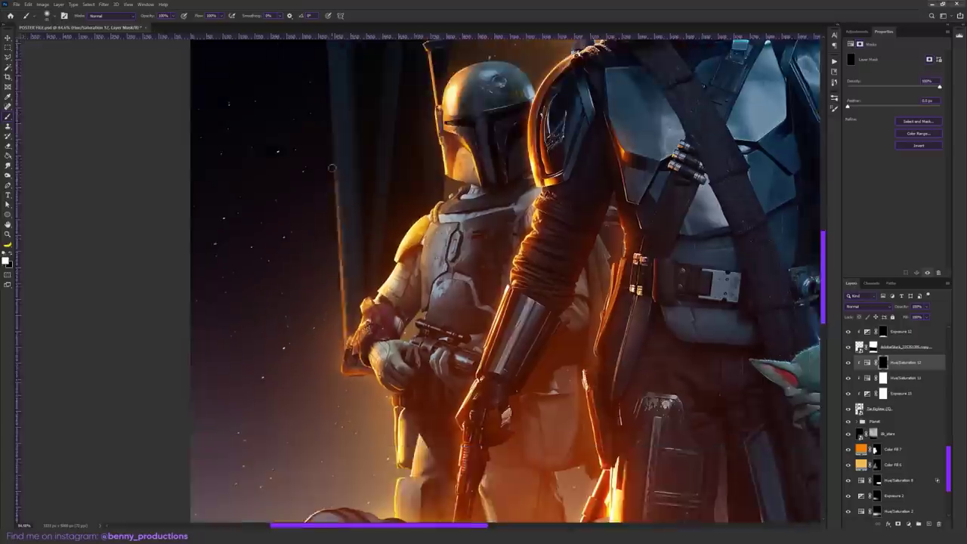
key(b)
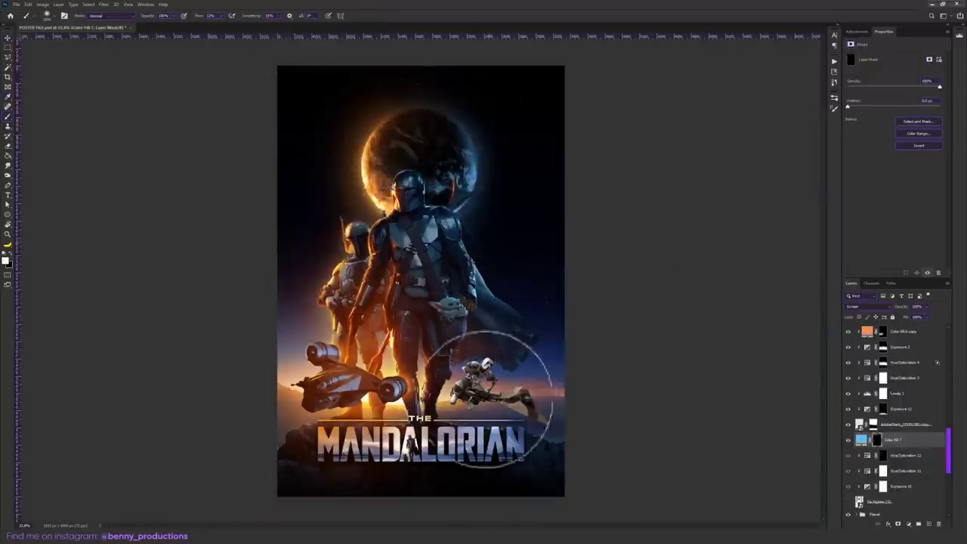
mouse_move(438, 421)
mouse_down()
mouse_move(453, 227)
mouse_move(522, 397)
mouse_up()
mouse_move(454, 151)
mouse_down()
mouse_move(578, 219)
mouse_move(340, 227)
mouse_move(389, 343)
mouse_up()
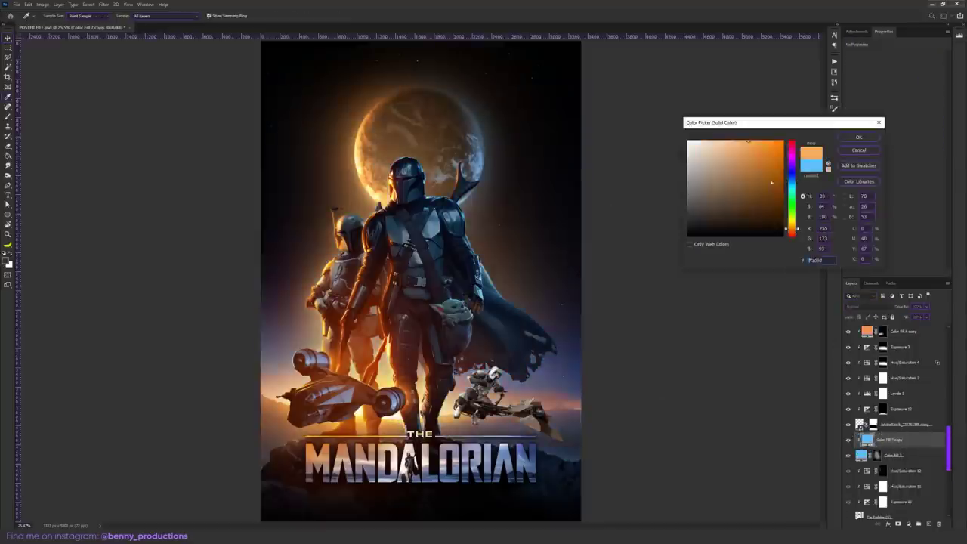
alt+right_click(423, 195)
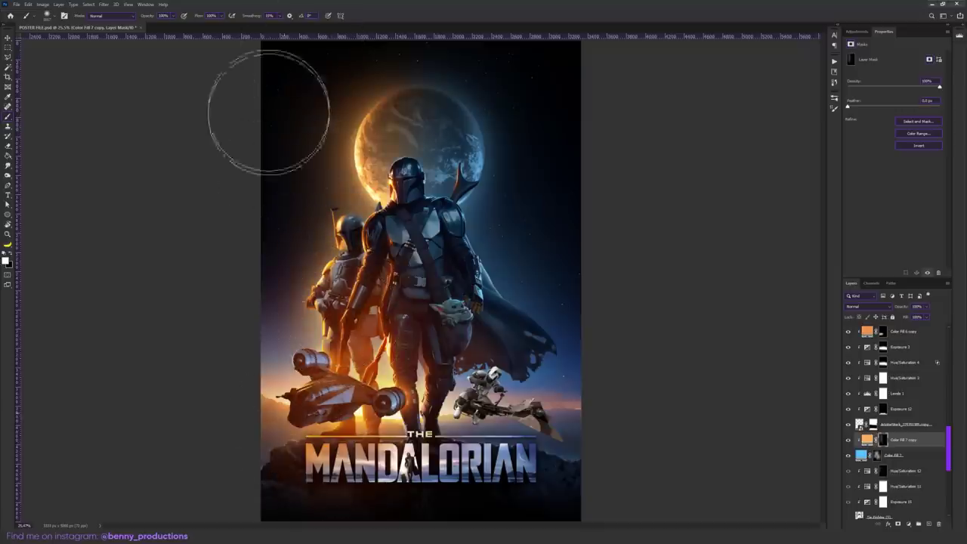
scroll(423, 286, down, 2)
alt+right_click(335, 248)
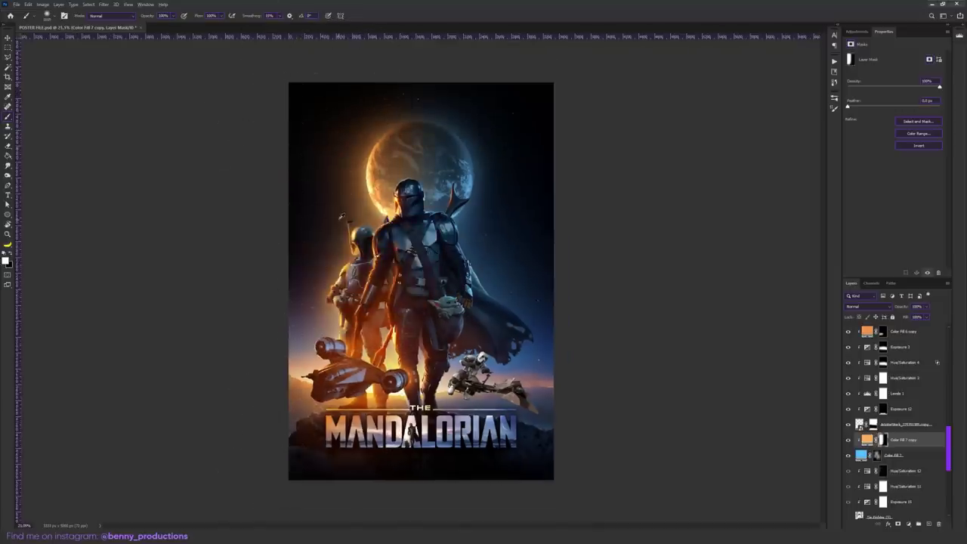
right_click(336, 206)
Make the TIE fighter visible, select Color Fill 4 and nudge the speeder bike slightly
key(Escape)
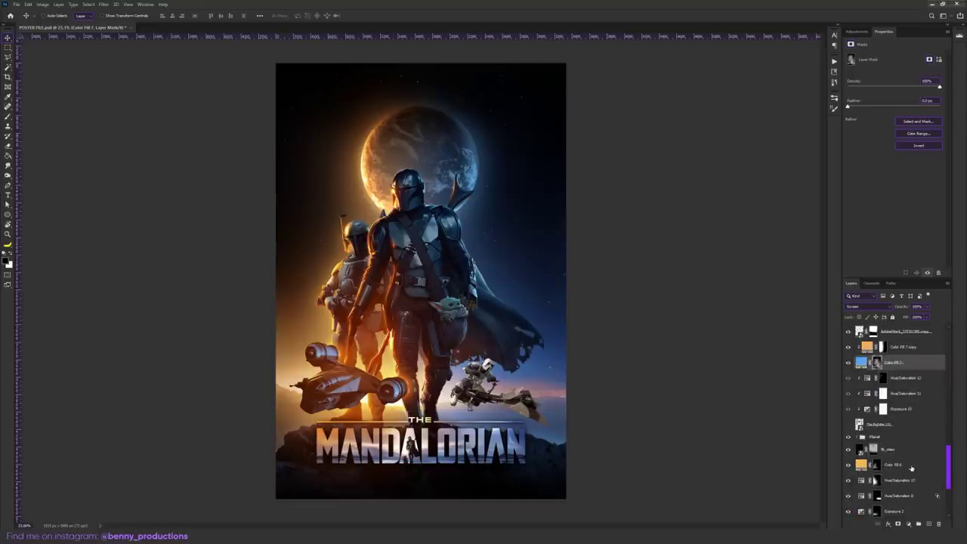
click(848, 425)
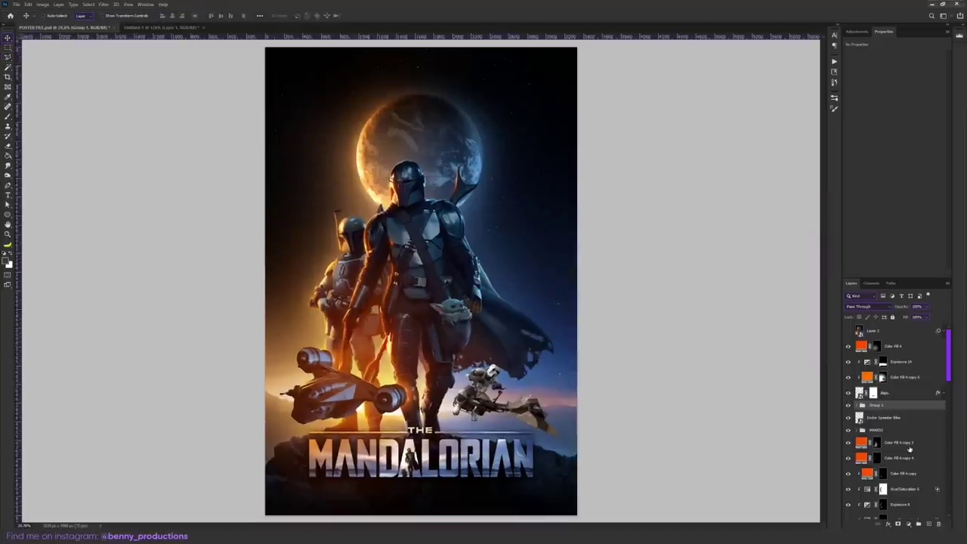
click(906, 348)
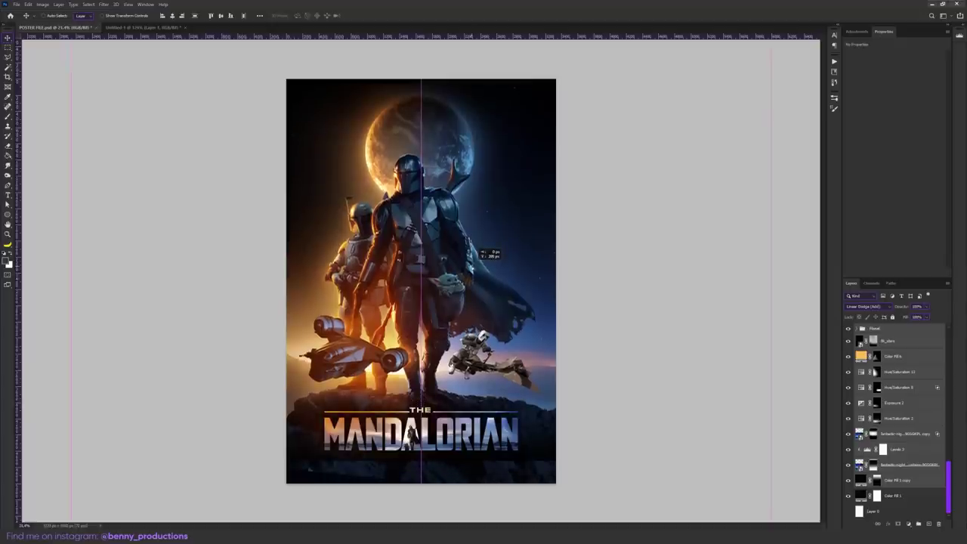
drag(476, 247, 476, 246)
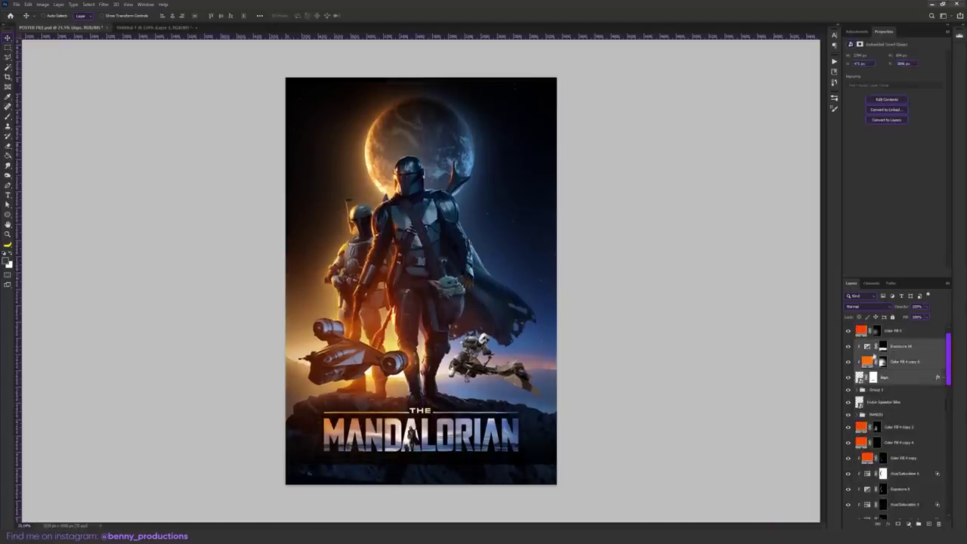
Move the Mandalorian title down over the rocks and paint the Exposure mask along it
drag(521, 433, 520, 443)
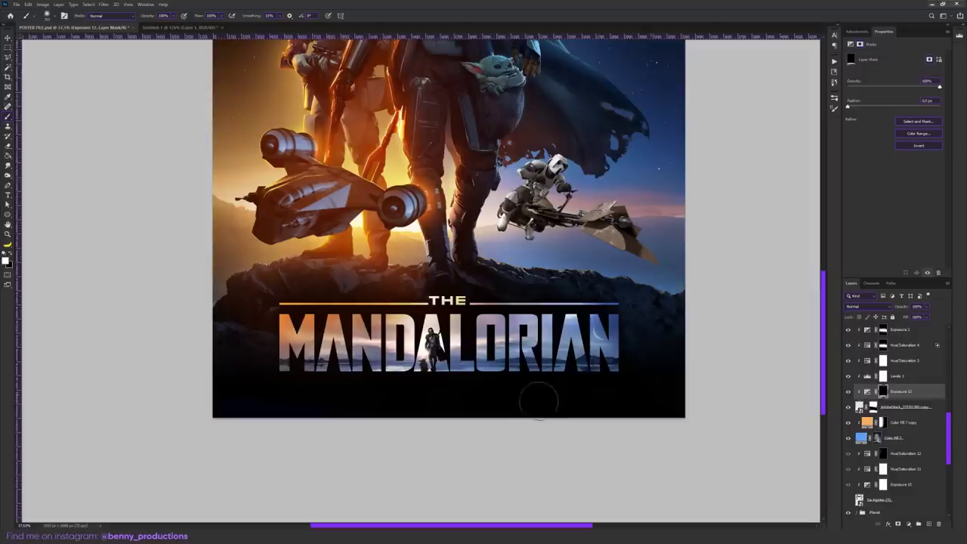
drag(539, 399, 605, 391)
click(898, 346)
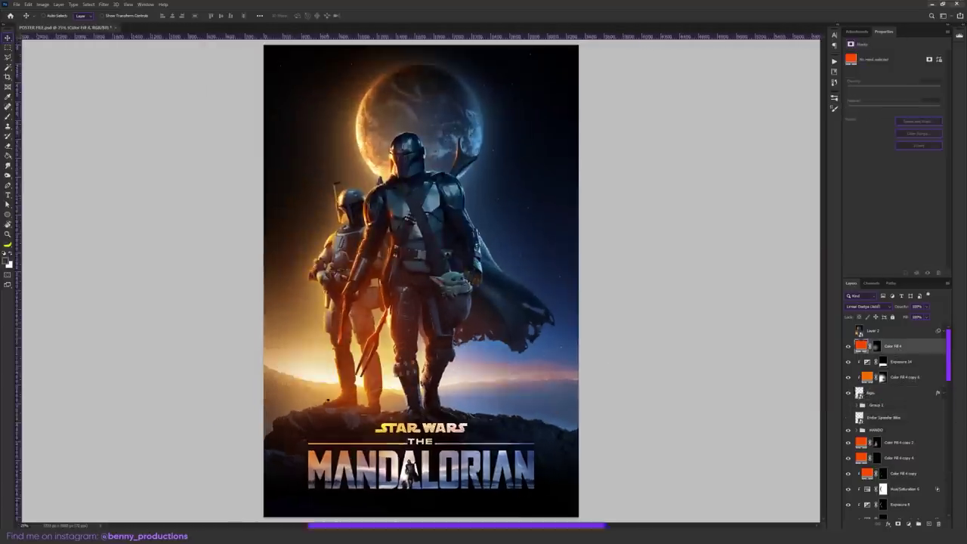
scroll(335, 403, up, 5)
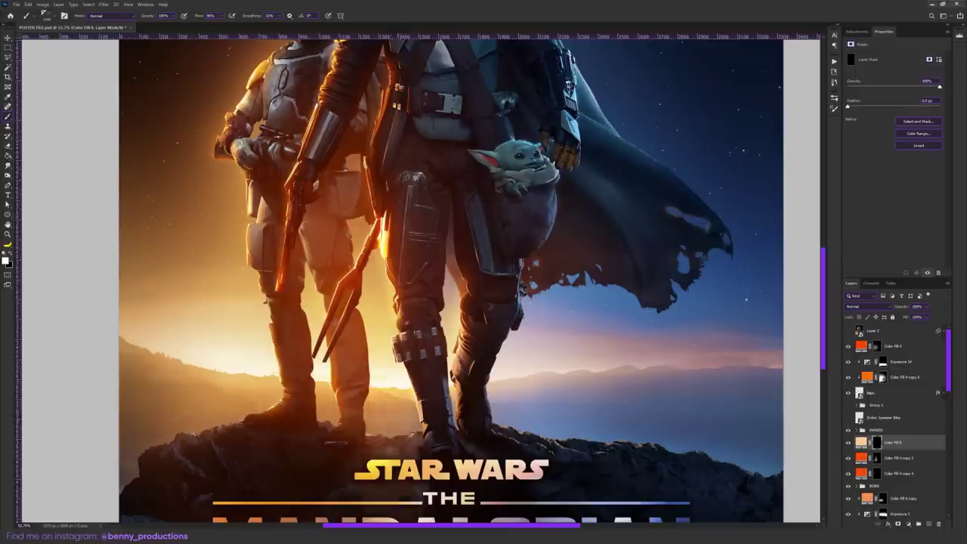
Brush the Color Fill mask over Boba Fett to brighten his glow
scroll(439, 280, down, 3)
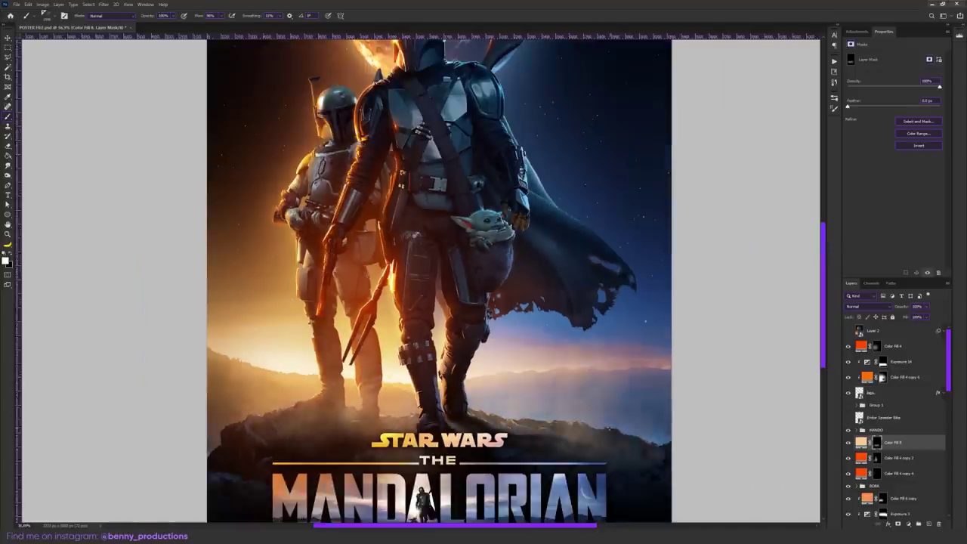
drag(330, 120, 363, 280)
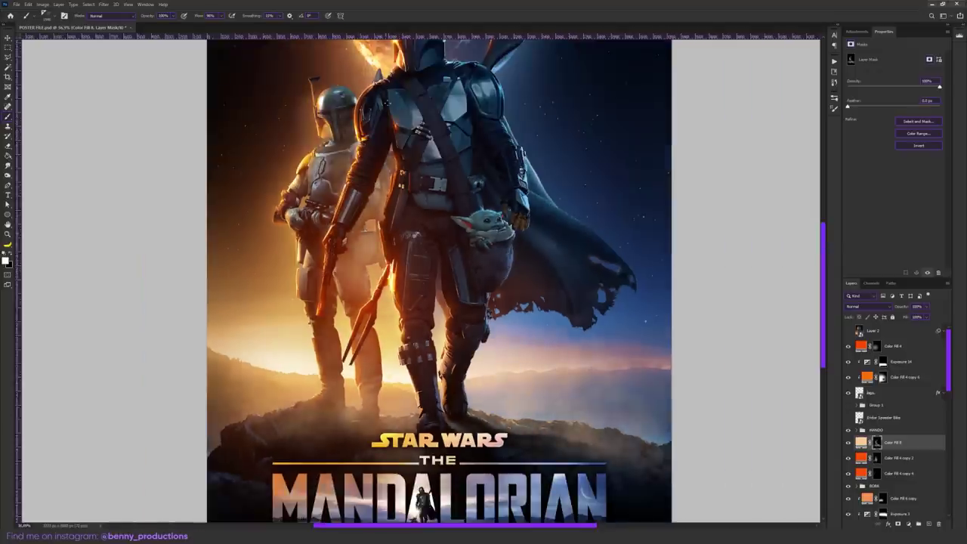
scroll(346, 300, down, 3)
scroll(466, 429, up, 5)
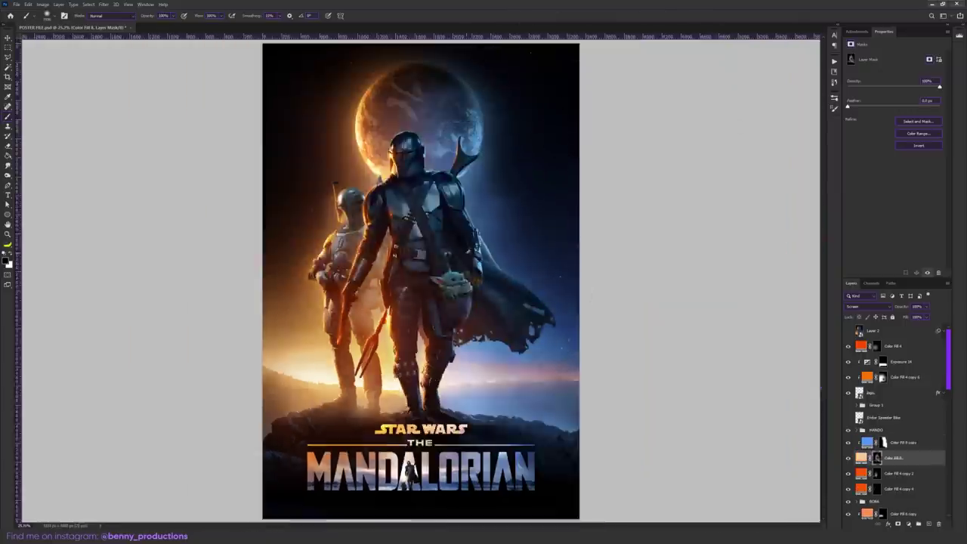
drag(519, 237, 468, 237)
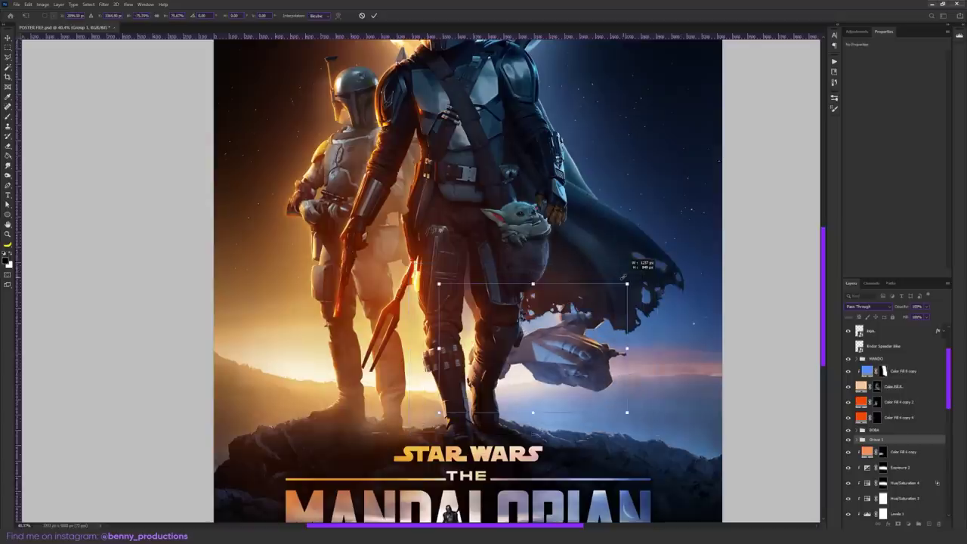
Flip the ship horizontally, scale it down and place it in the distance behind Boba Fett
right_click(569, 255)
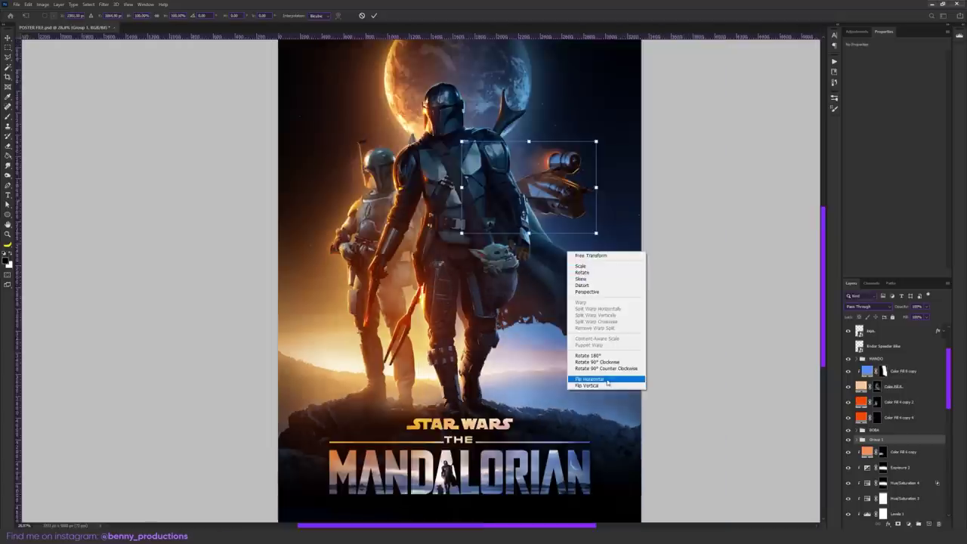
click(607, 381)
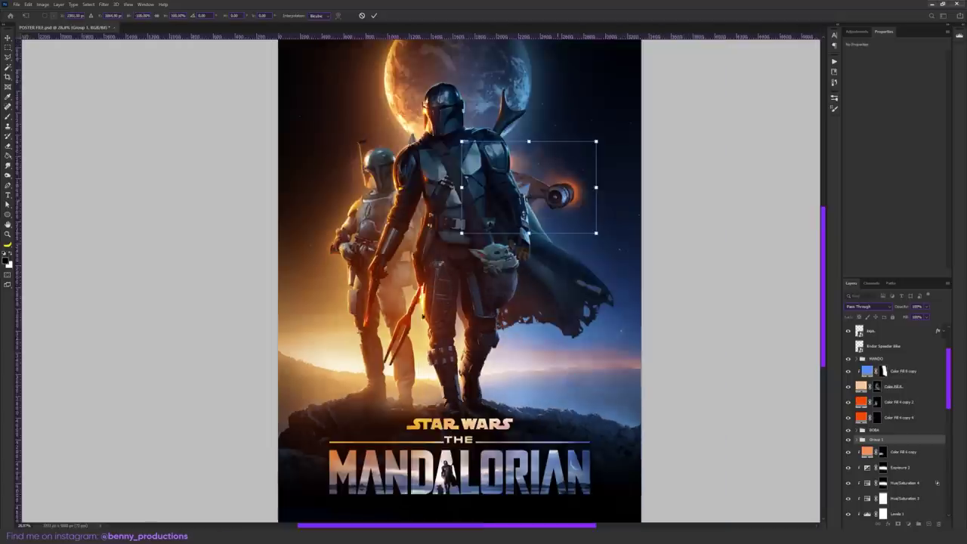
drag(559, 194, 383, 364)
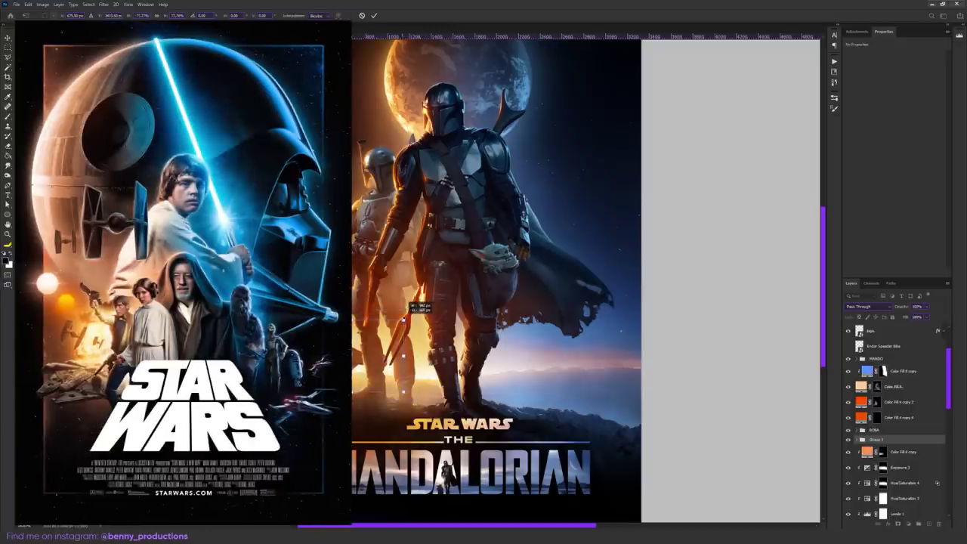
drag(356, 315, 368, 314)
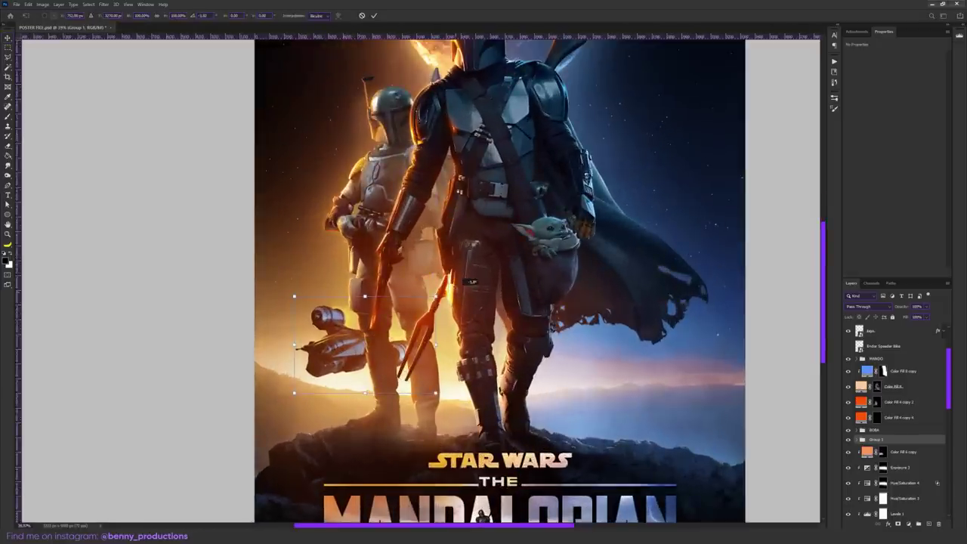
drag(355, 341, 345, 361)
key(Return)
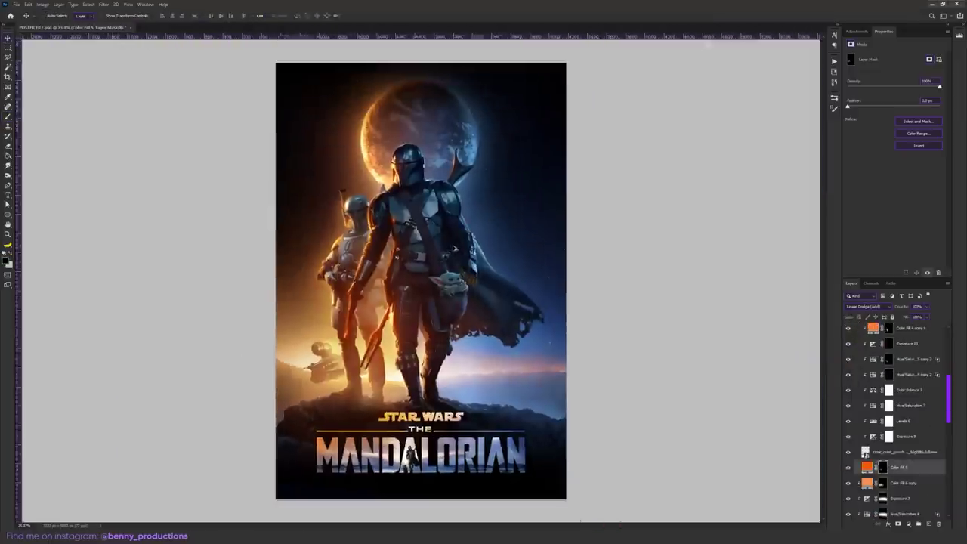
Use Blend If in Boba's adjustment blending options to fade the orange glow off his dark armour
scroll(847, 421, up, 3)
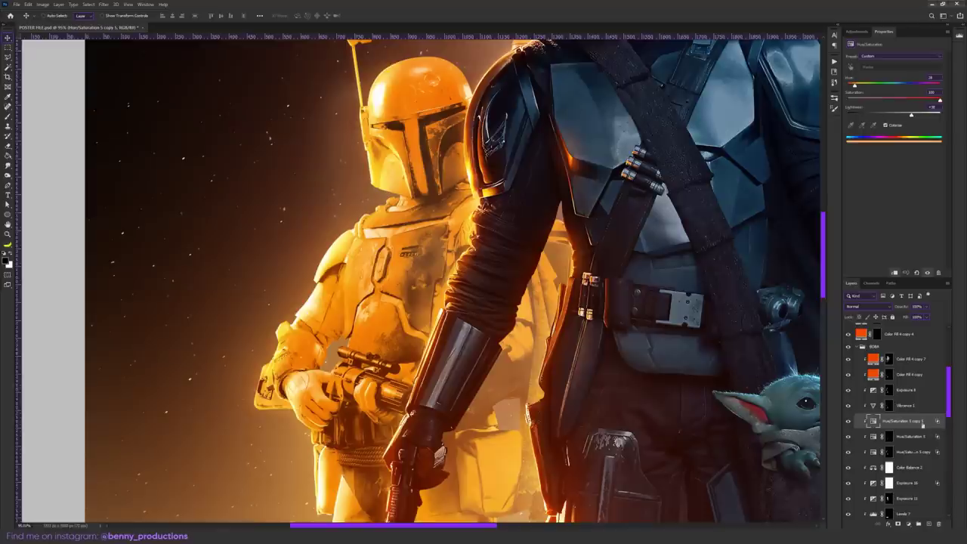
double_click(918, 421)
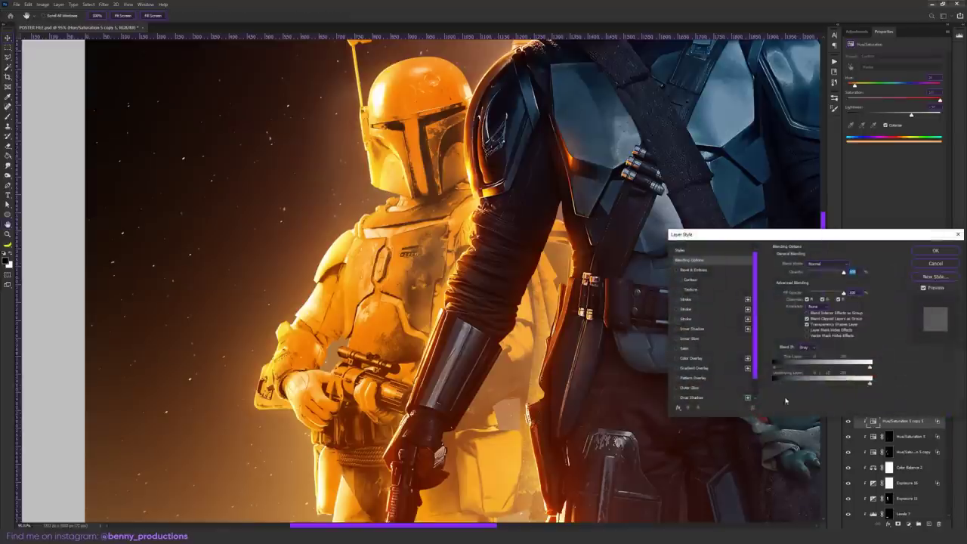
drag(777, 386, 807, 385)
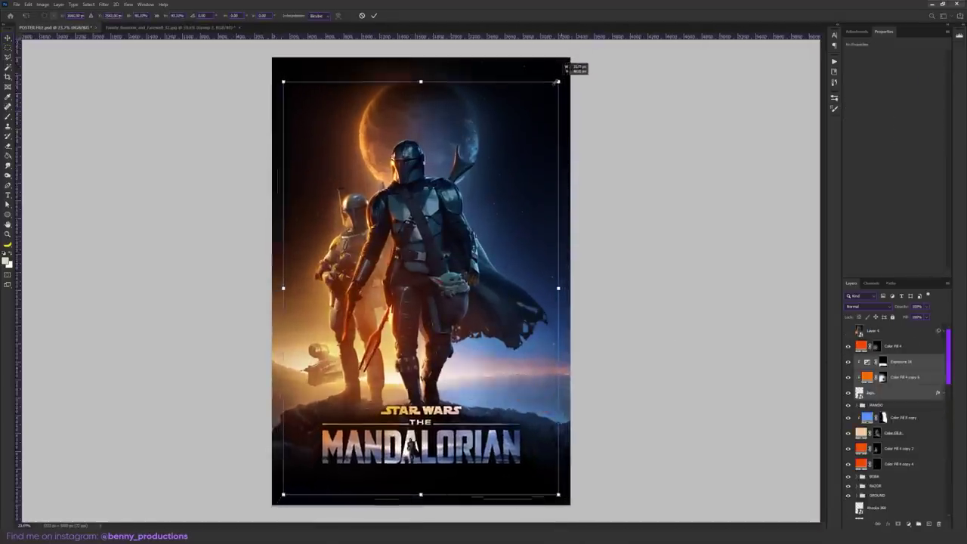
Shrink the figures and logo slightly, move them lower, and select the placed Ahsoka layer
drag(570, 69, 546, 99)
drag(482, 399, 482, 424)
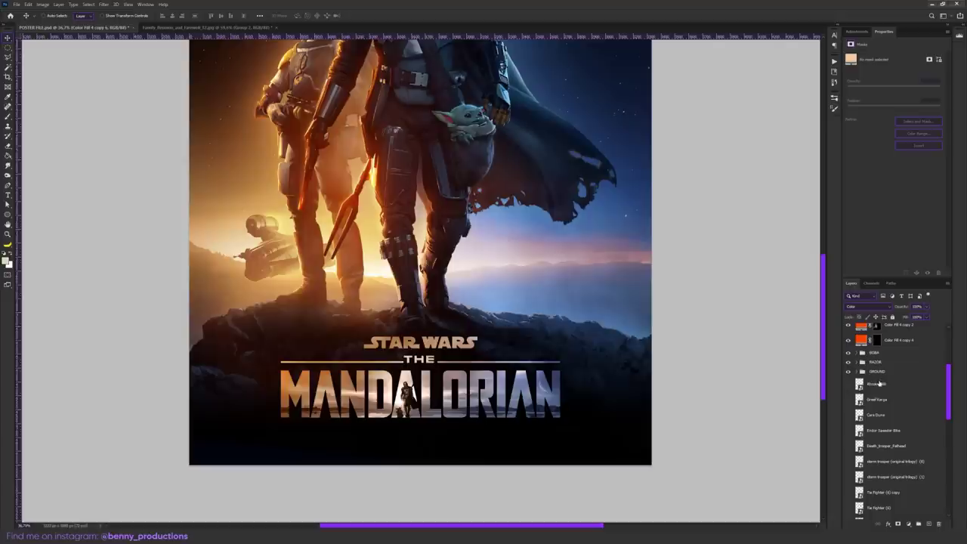
click(860, 386)
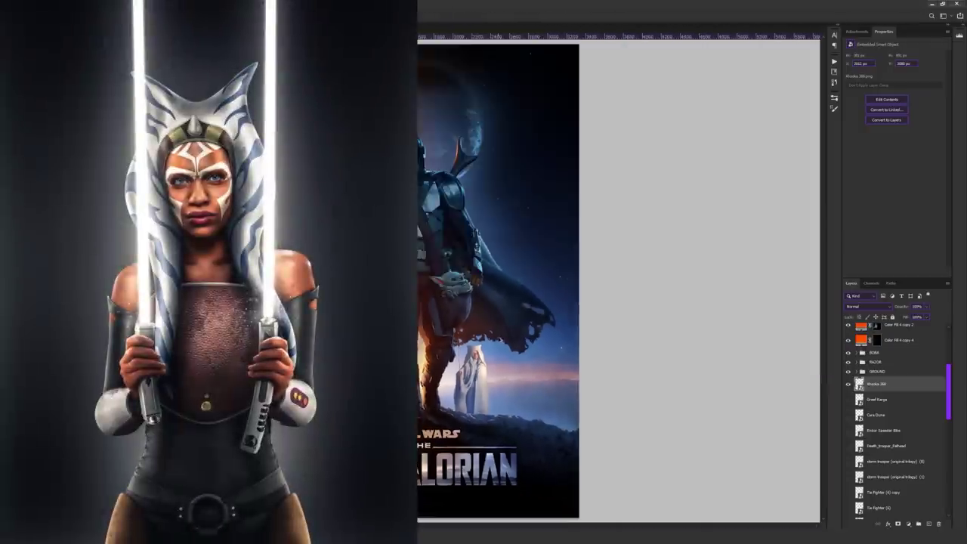
Add a Levels adjustment to the Ahsoka layer
scroll(492, 378, up, 5)
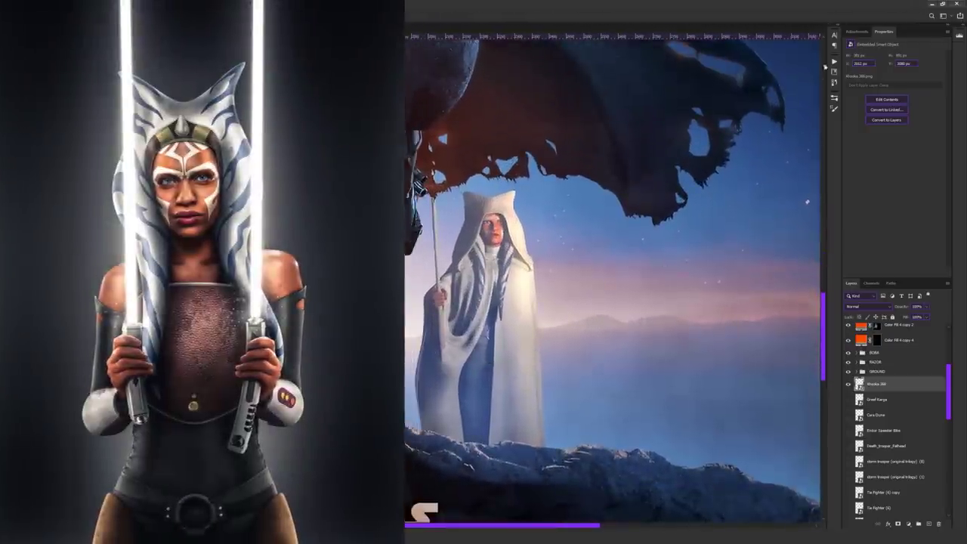
click(857, 32)
click(872, 49)
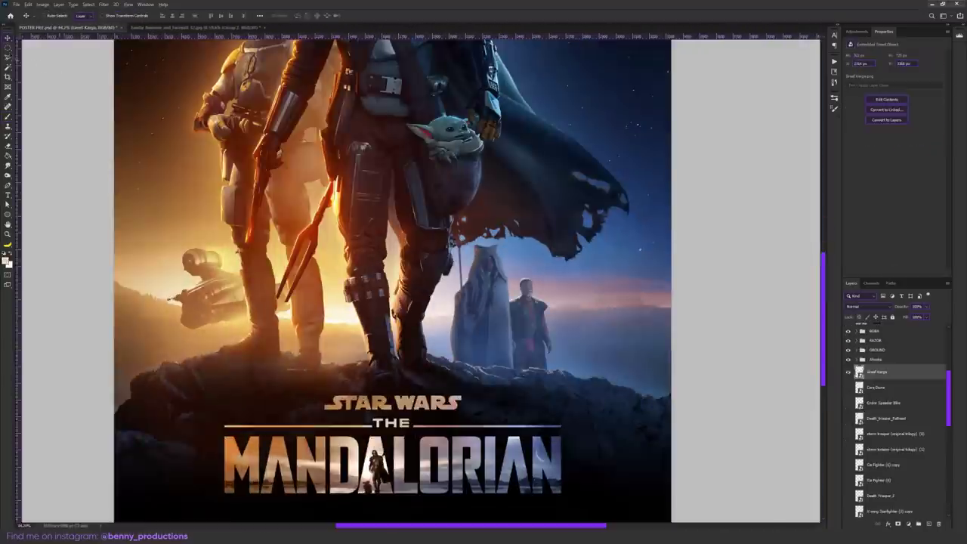
Select the Cara Dune layer and Alt-drag a copy of the Levels adjustment onto her
click(13, 49)
click(8, 37)
scroll(446, 278, up, 3)
scroll(445, 277, down, 2)
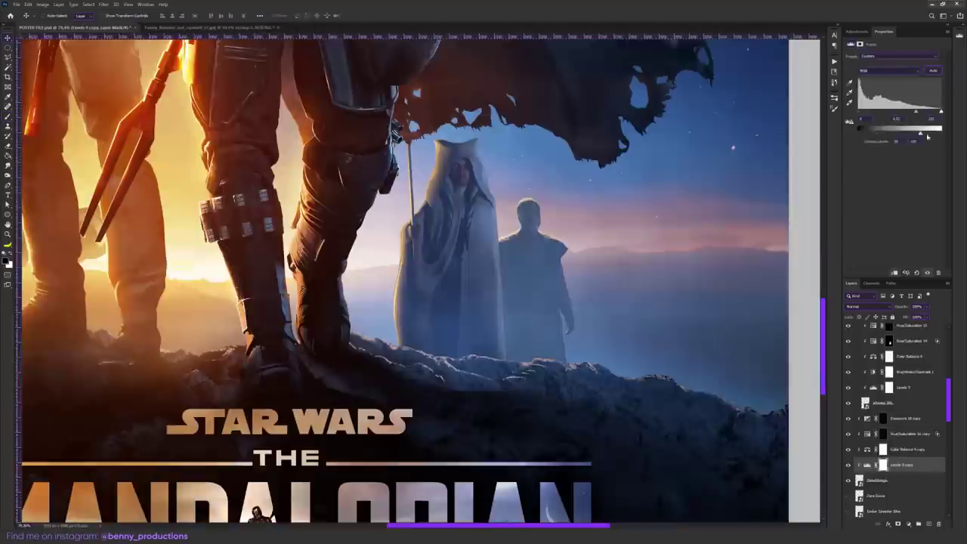
click(885, 427)
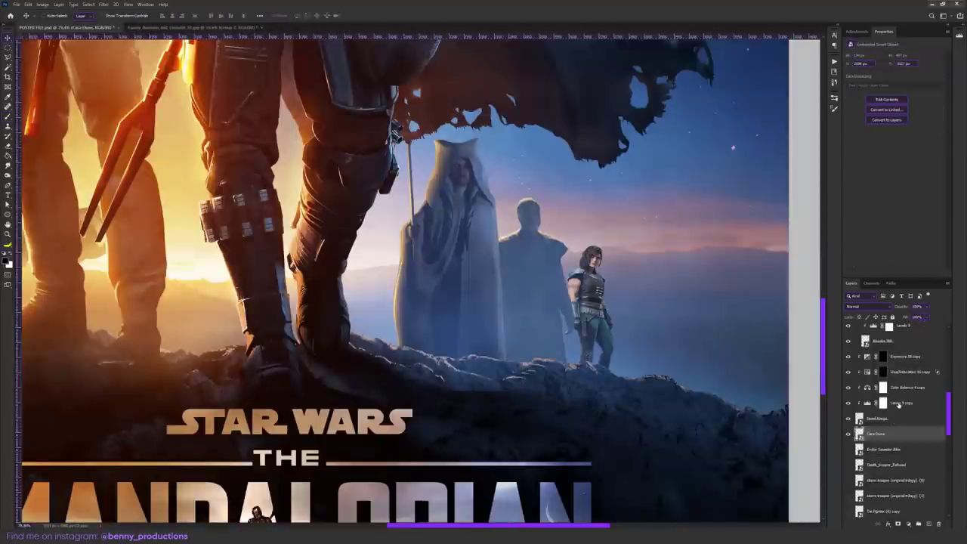
drag(899, 429, 901, 443)
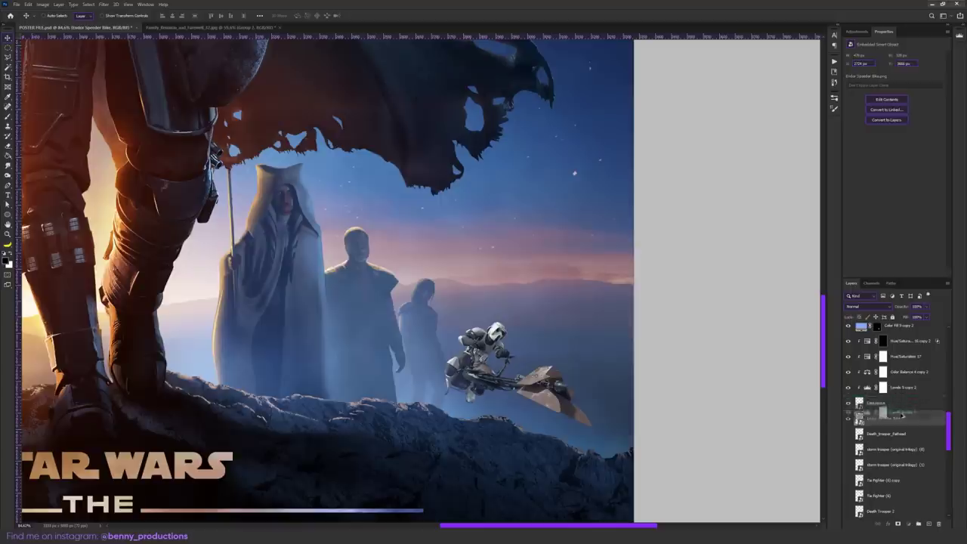
Copy the Levels and Color Balance adjustments onto the speeder bike layer
click(898, 418)
shift+click(883, 418)
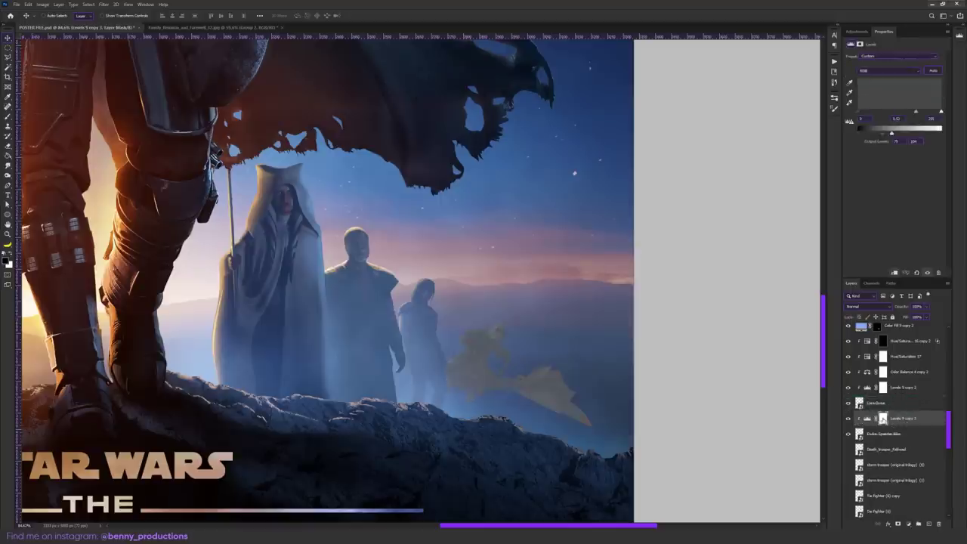
drag(910, 406, 913, 421)
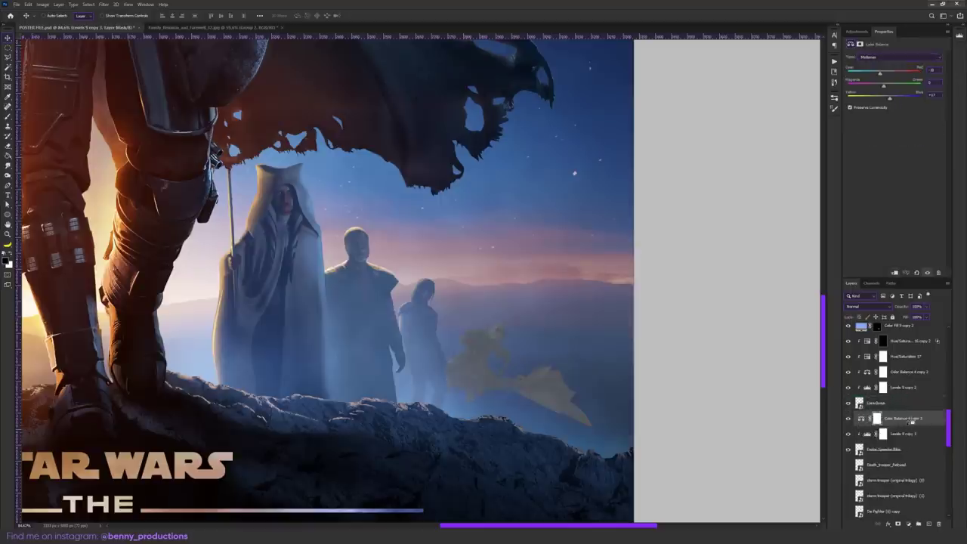
Delete the speeder bike together with its adjustment layers
scroll(503, 386, up, 2)
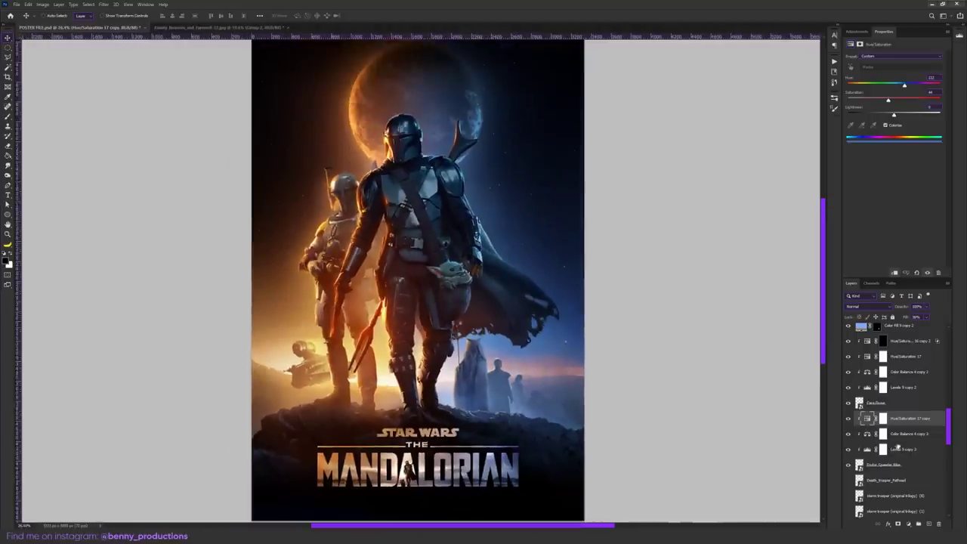
shift+click(899, 467)
key(Delete)
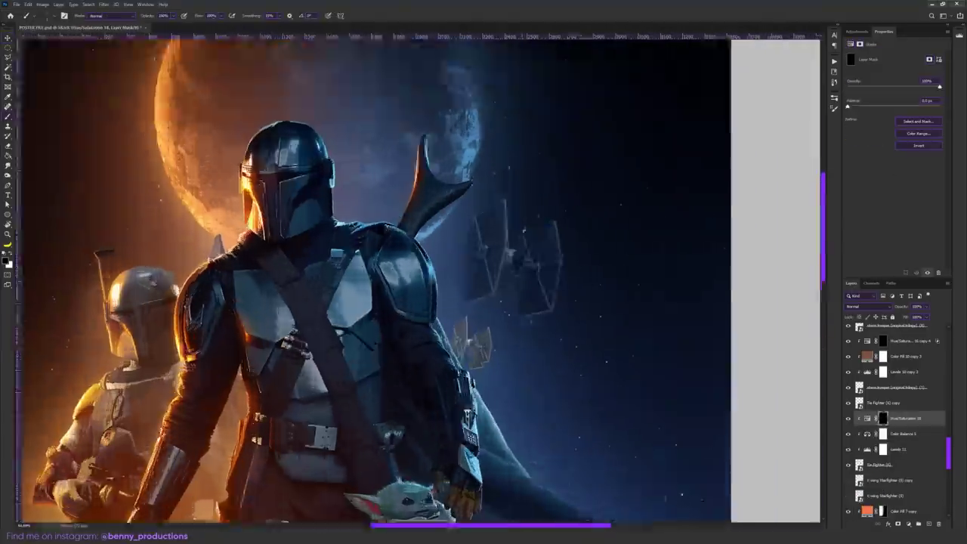
Scroll through the Layers panel to review the layer stack
scroll(522, 257, up, 5)
scroll(453, 217, up, 10)
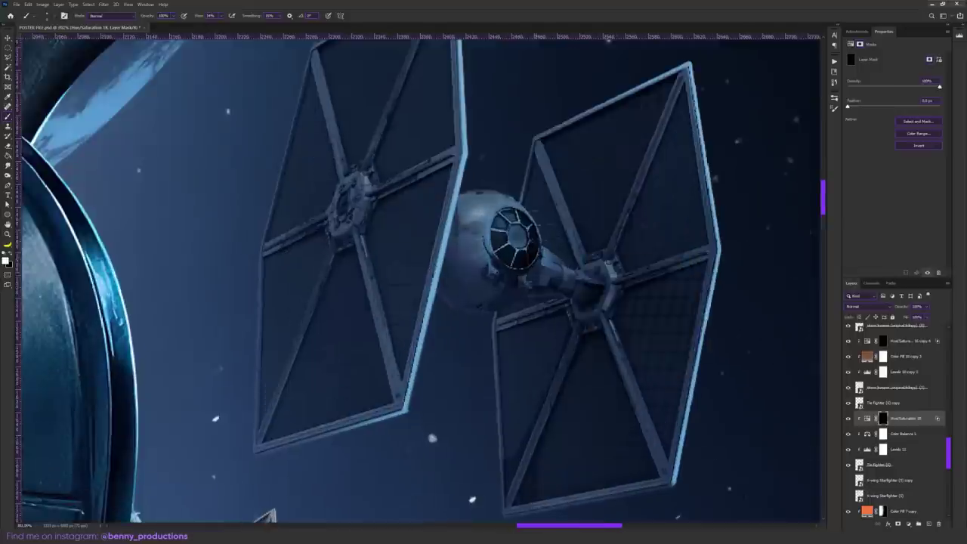
scroll(508, 308, down, 10)
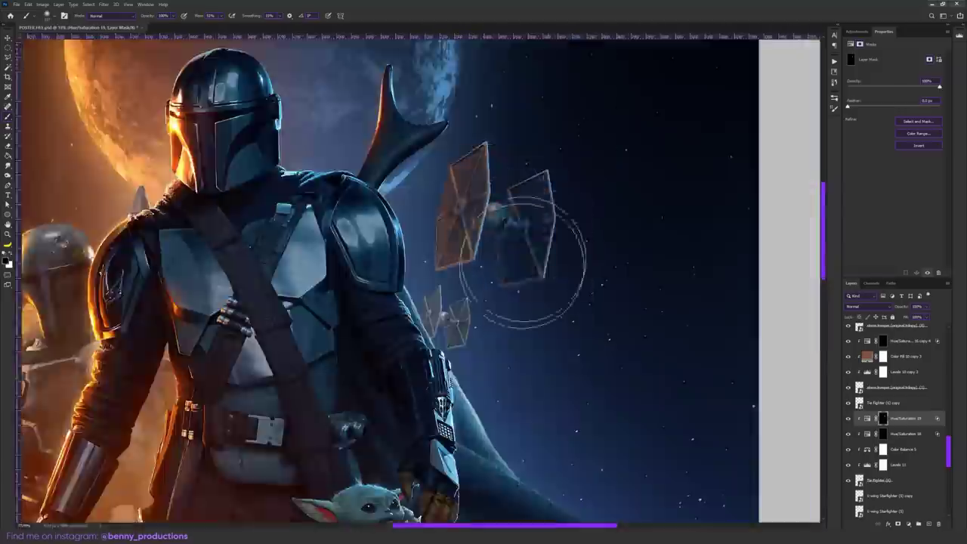
scroll(518, 249, up, 6)
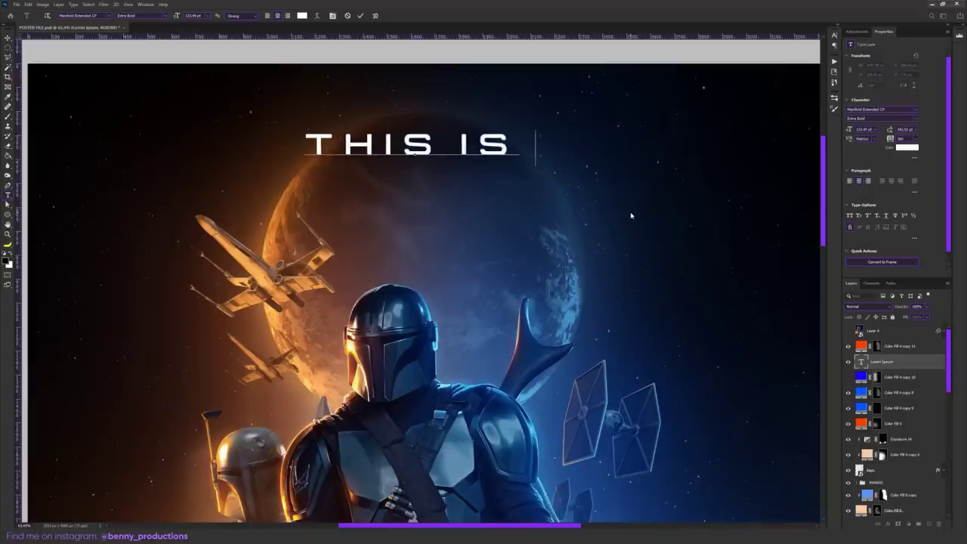
Finish typing the 'THIS IS THE WAY' tagline, fit the poster on screen, and stamp visible layers into a new top layer
text(WAY)
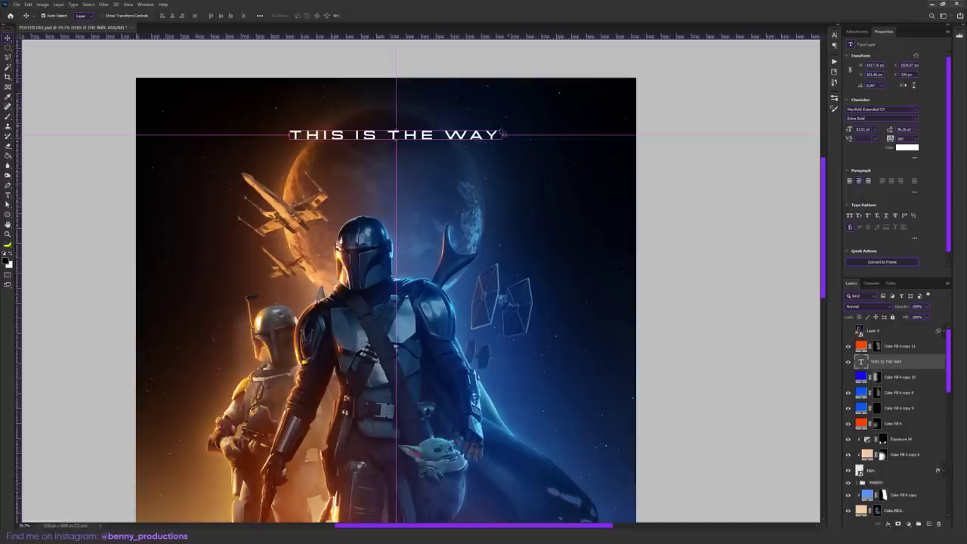
key(ctrl+0)
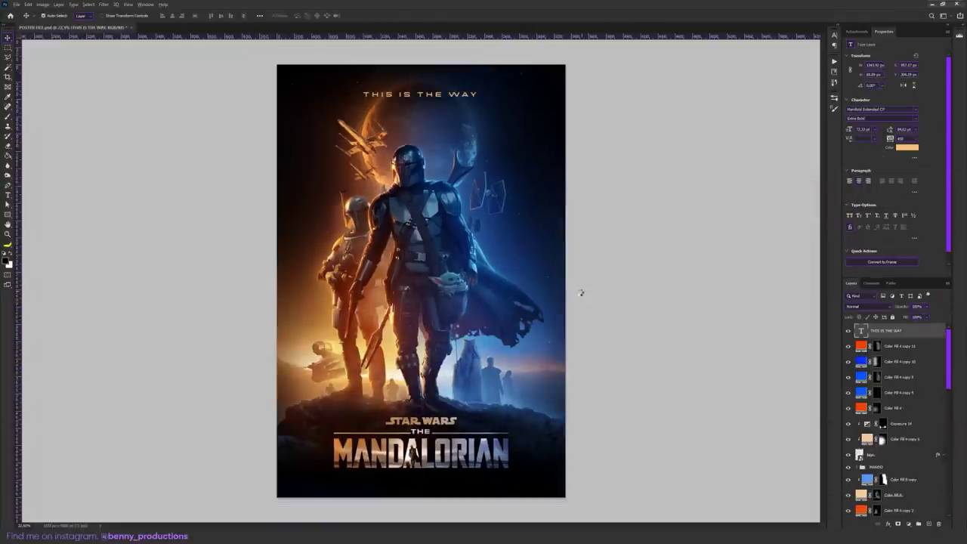
key(ctrl+shift+alt+e)
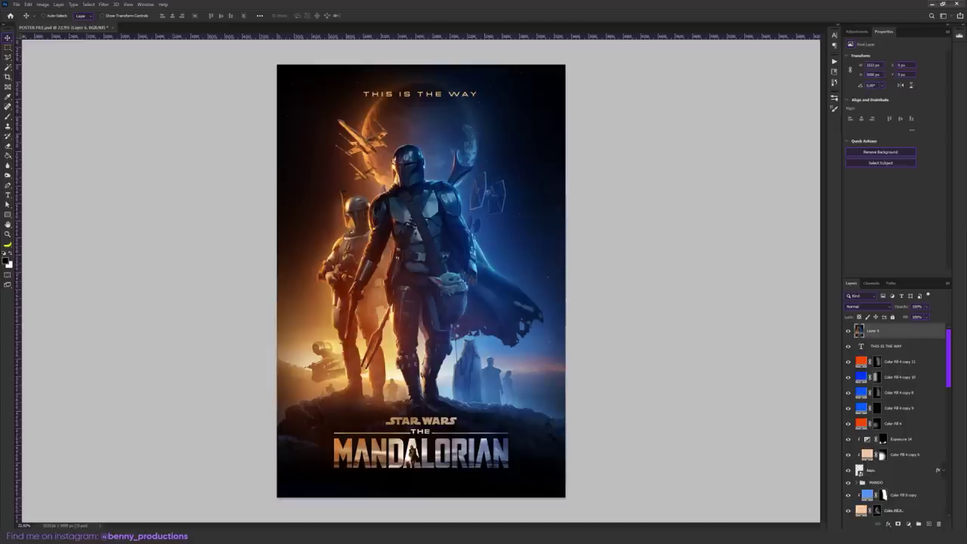
Convert the merged poster layer to a smart object and apply Camera Raw Filter, raising Clarity
right_click(888, 334)
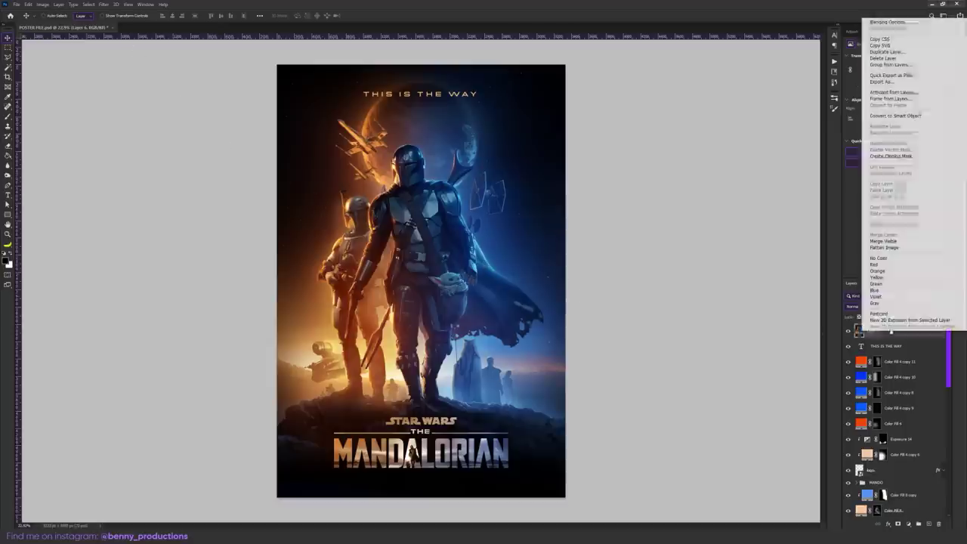
click(921, 118)
click(103, 4)
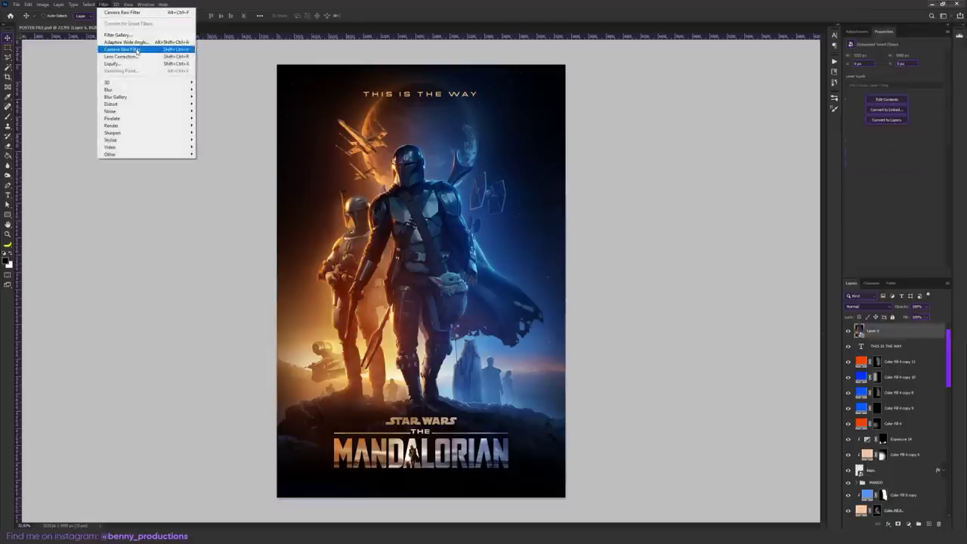
click(137, 50)
scroll(427, 160, up, 2)
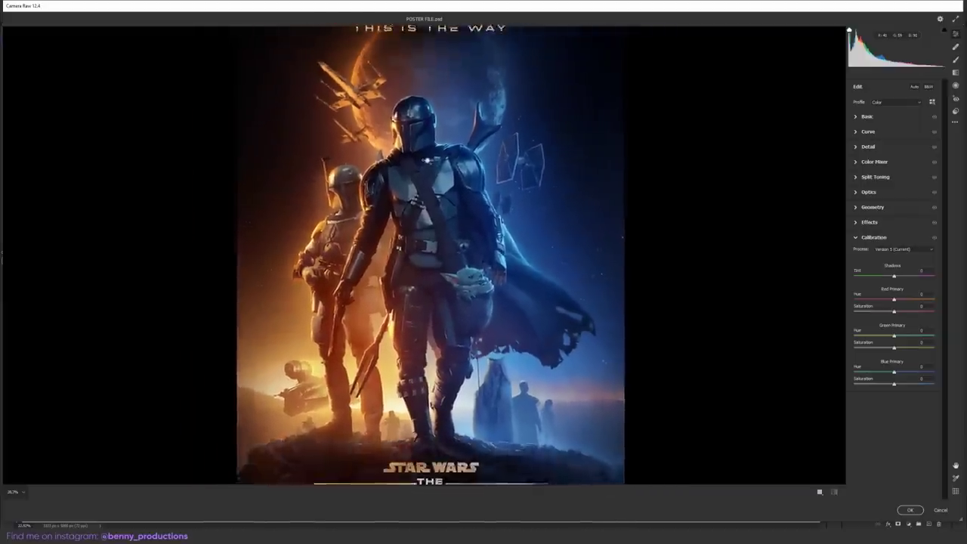
scroll(429, 133, up, 1)
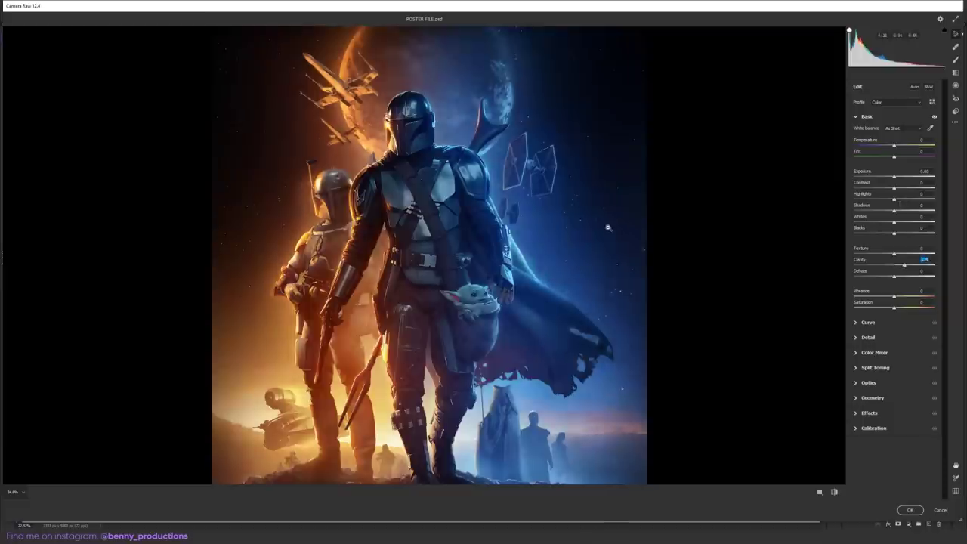